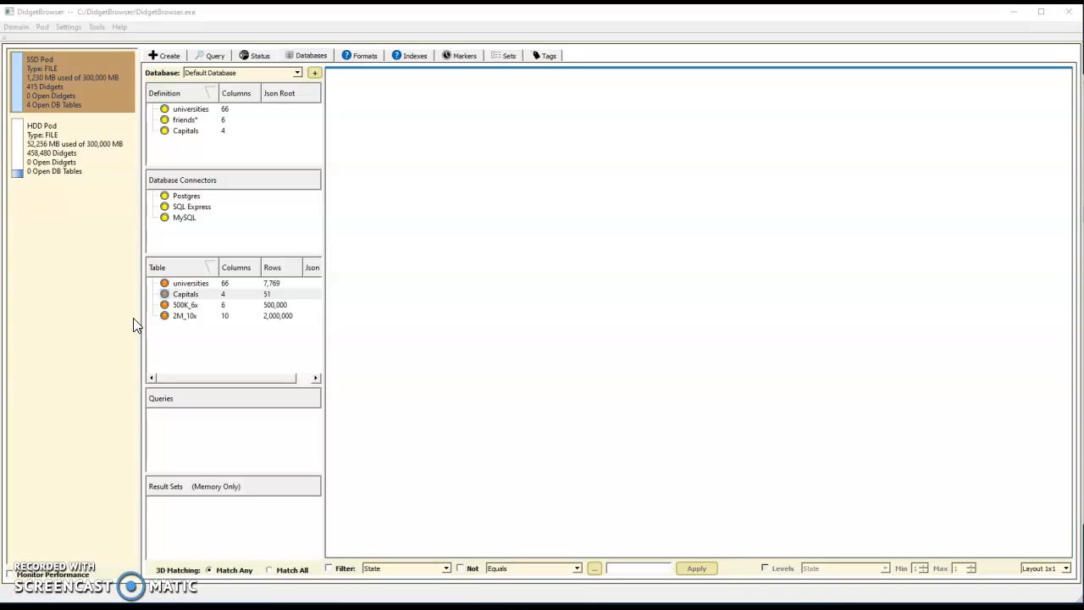
Step: Open the 2M_10x table from the Default Database and look over its rows
click(184, 316)
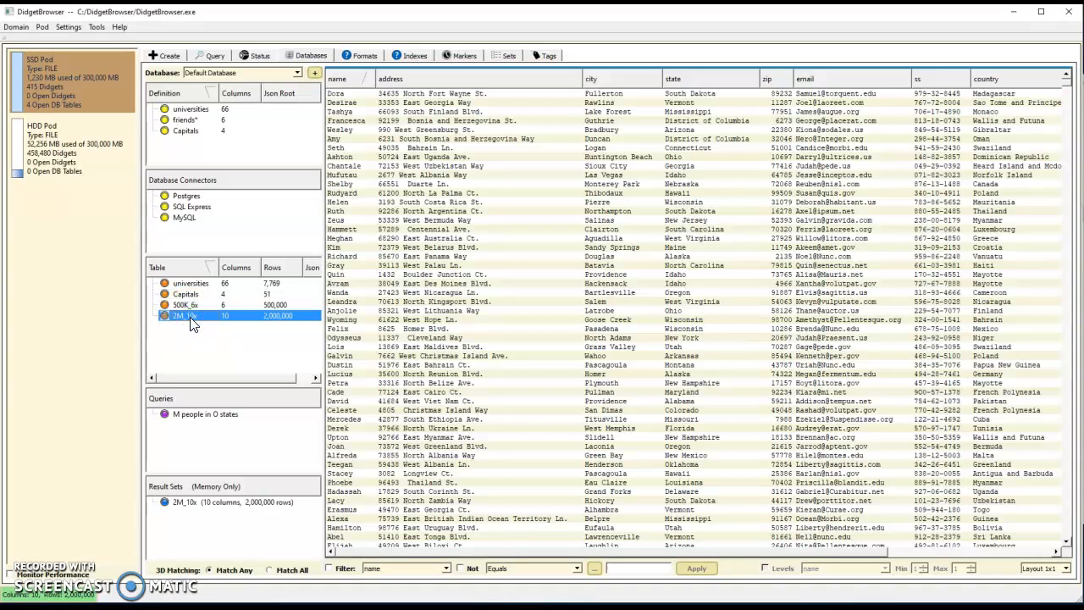
mouse_move(938, 85)
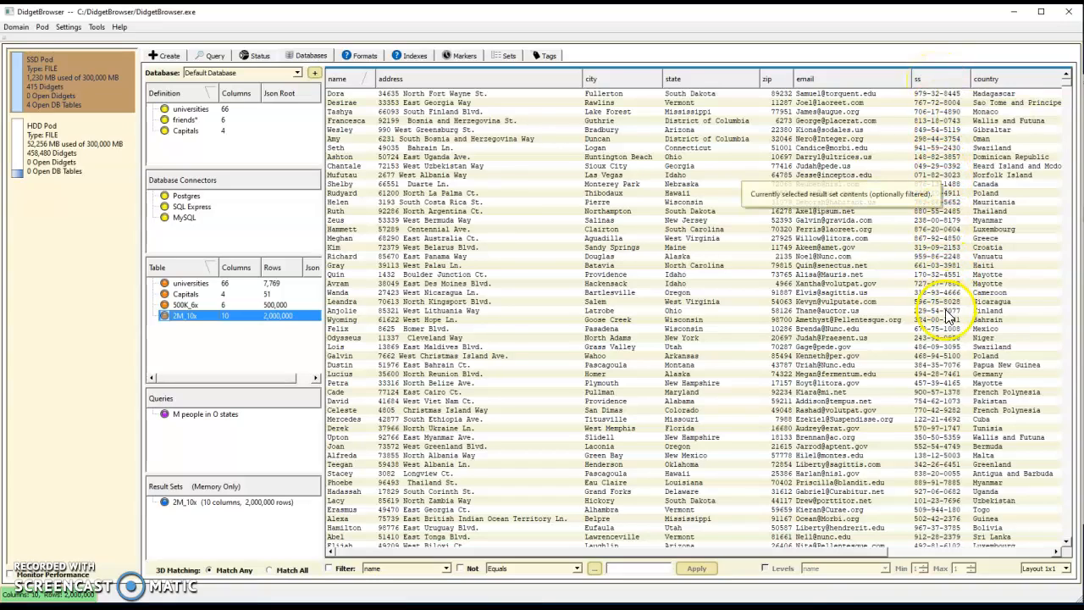
scroll(947, 315, down, 1)
scroll(947, 315, up, 1)
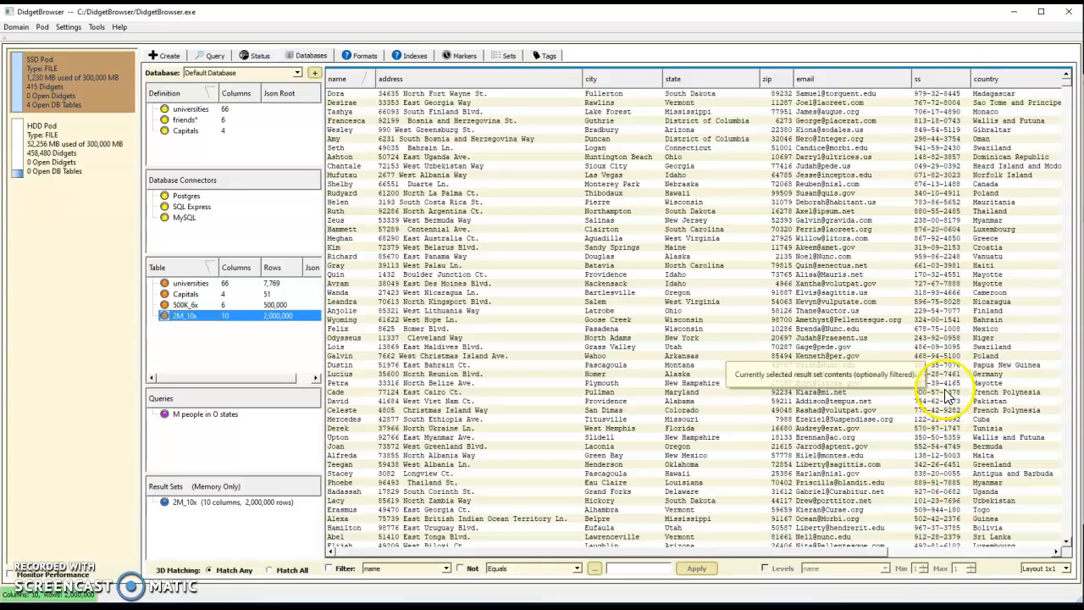
Step: Peek at the column formats of the ss column in the 2M_10x table, then close the values viewer
right_click(939, 81)
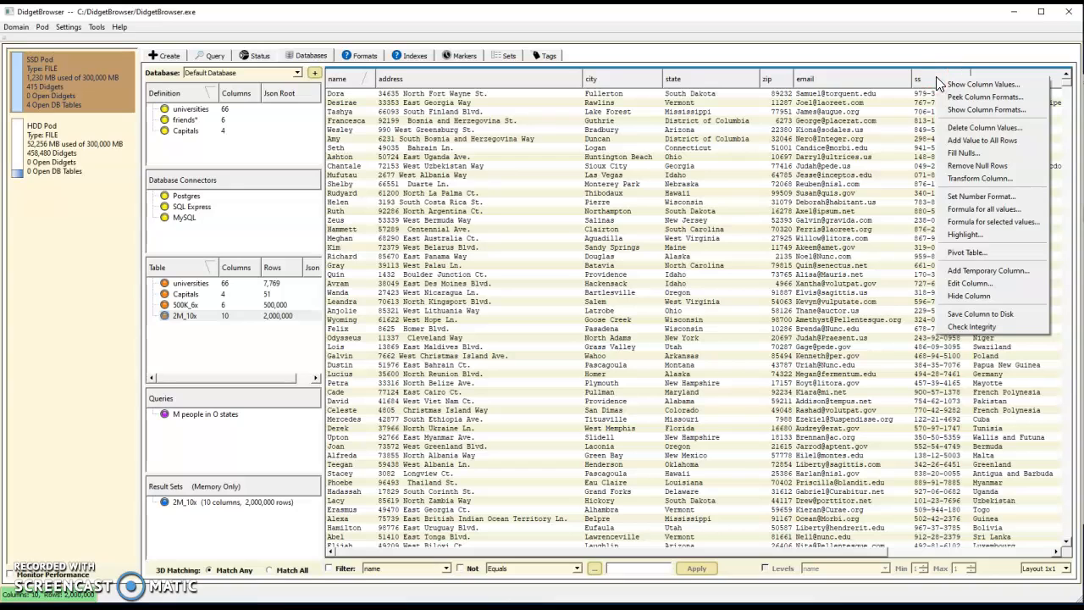
click(968, 99)
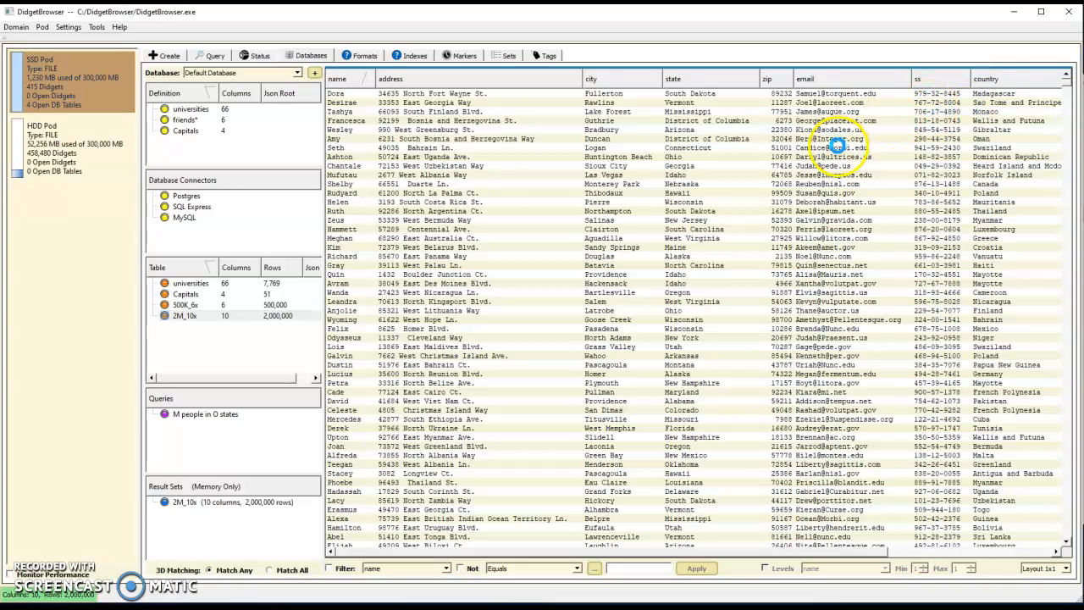
double_click(927, 79)
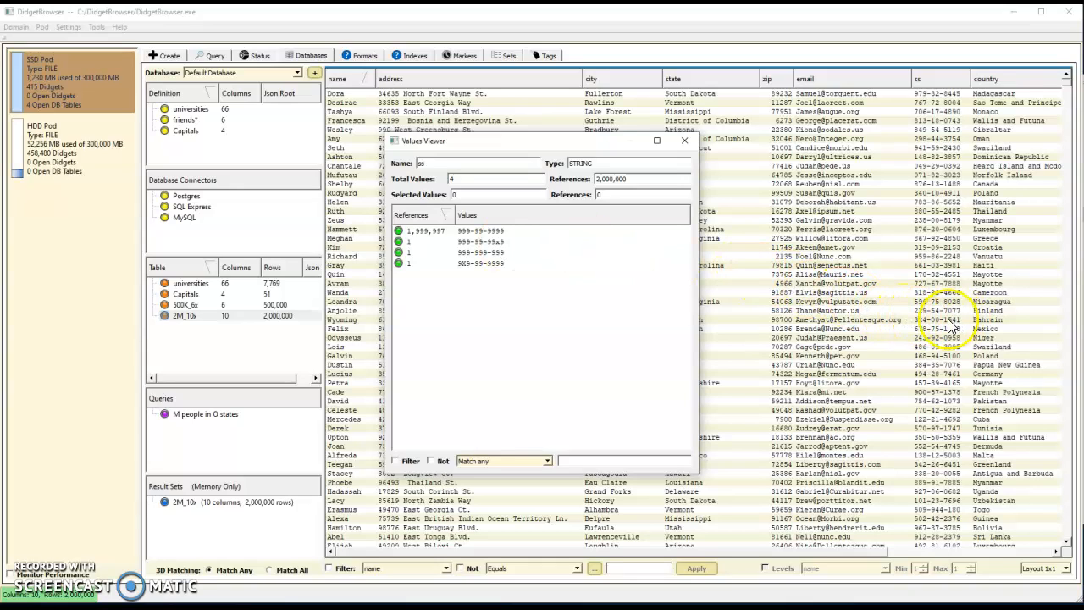
click(686, 141)
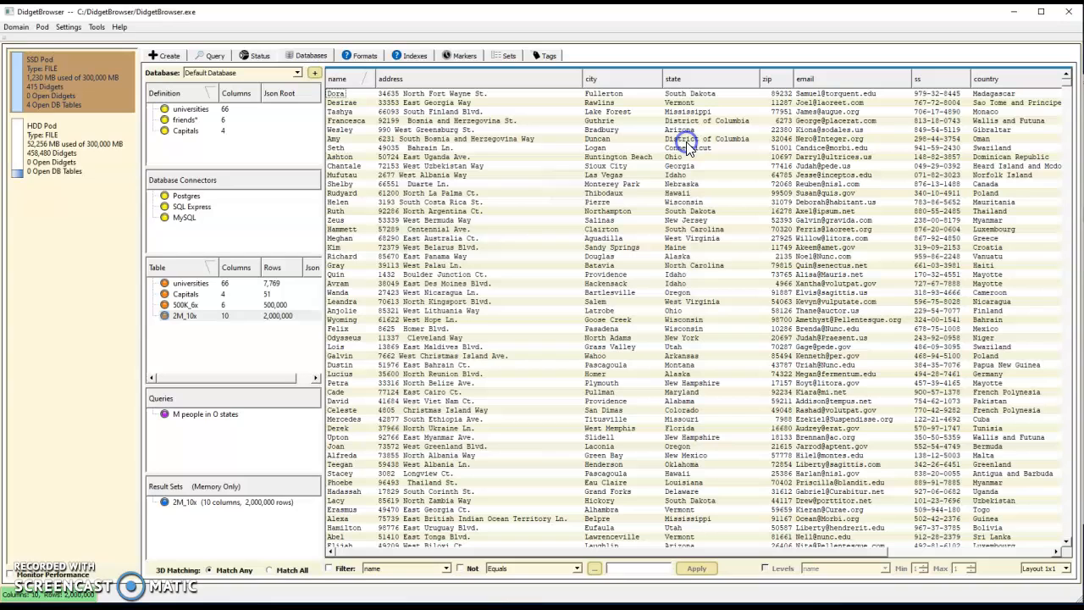
Step: Open the 500K_6x table and build a pivot table of all city values across the state column, using Count values
double_click(193, 307)
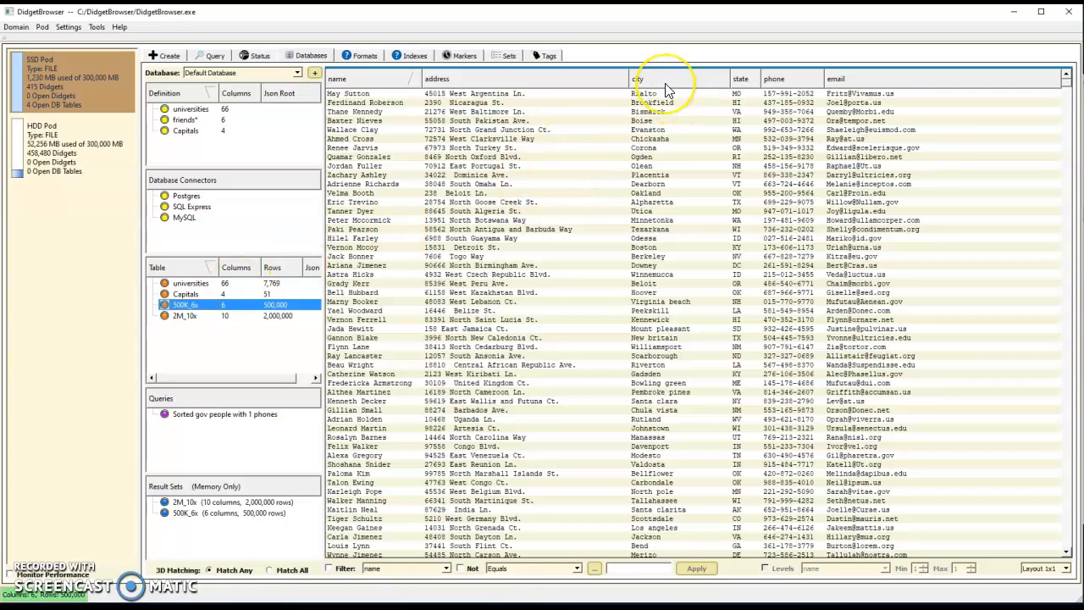
mouse_move(666, 90)
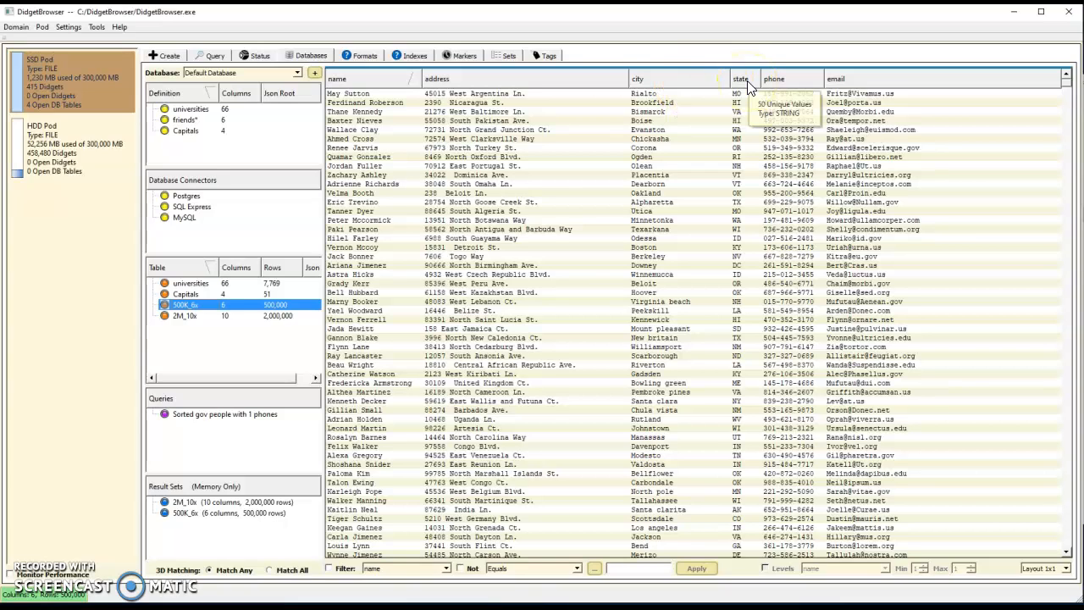
right_click(661, 80)
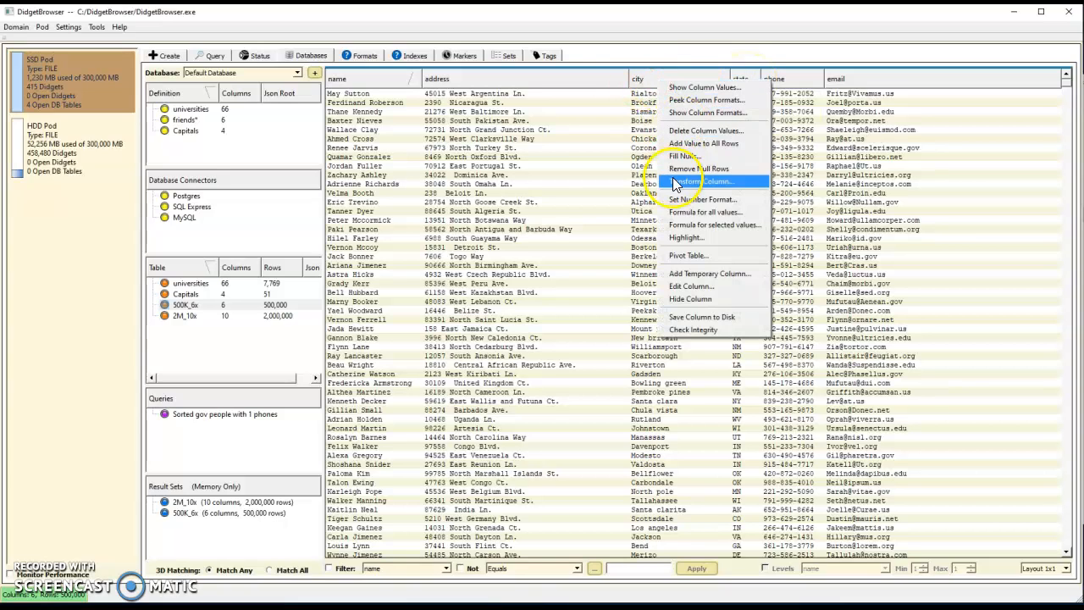
click(691, 256)
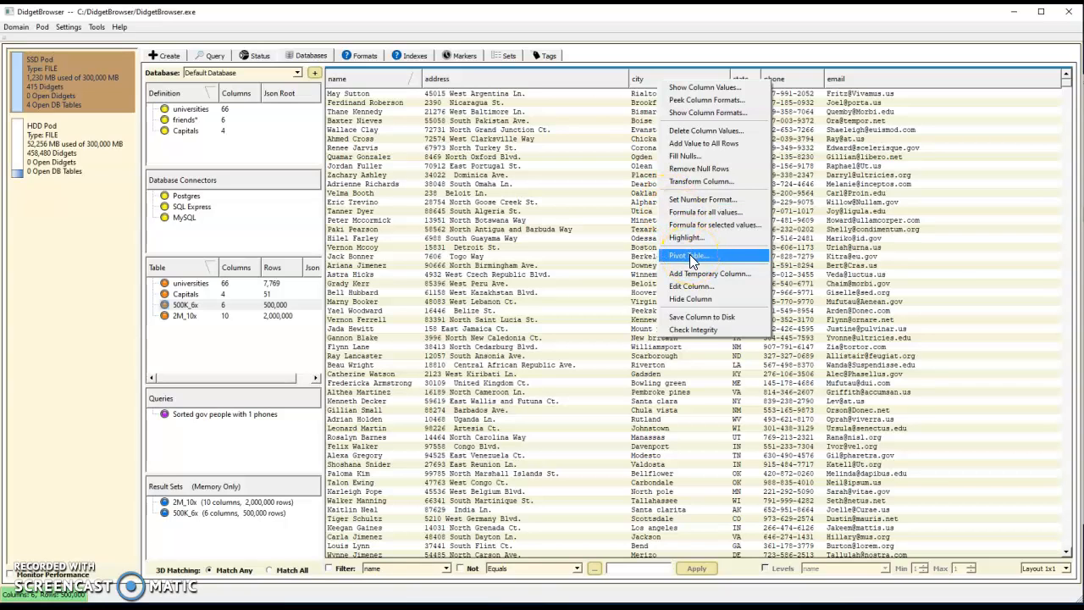
click(691, 256)
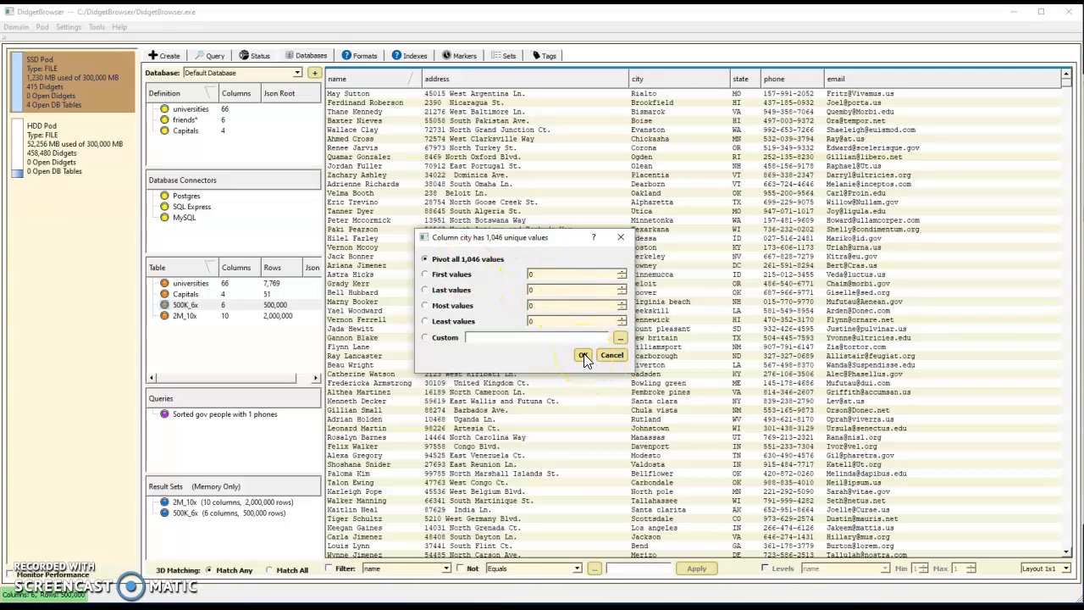
click(585, 357)
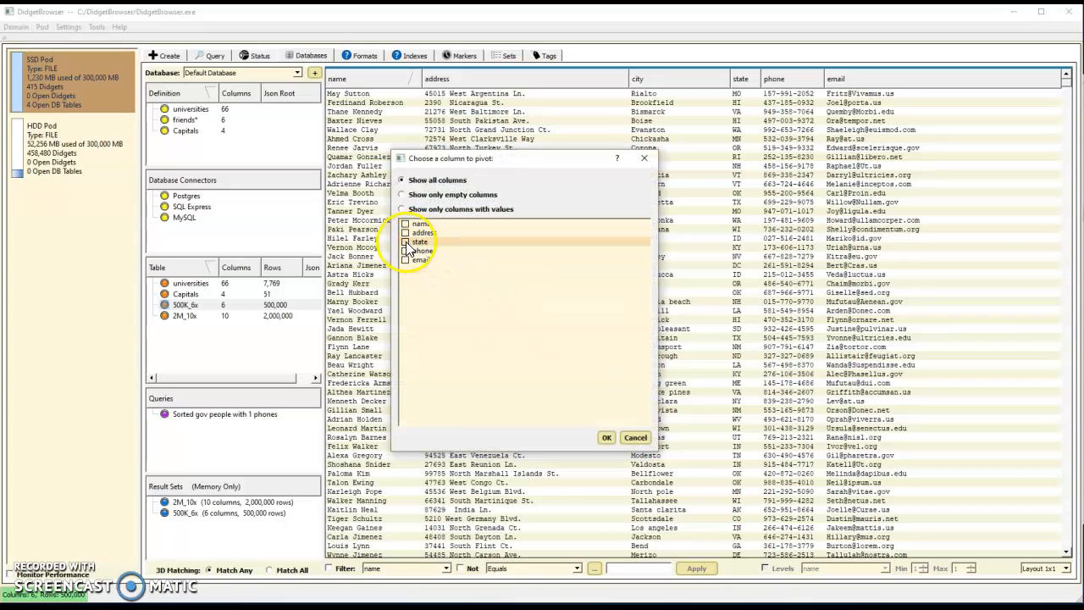
click(406, 243)
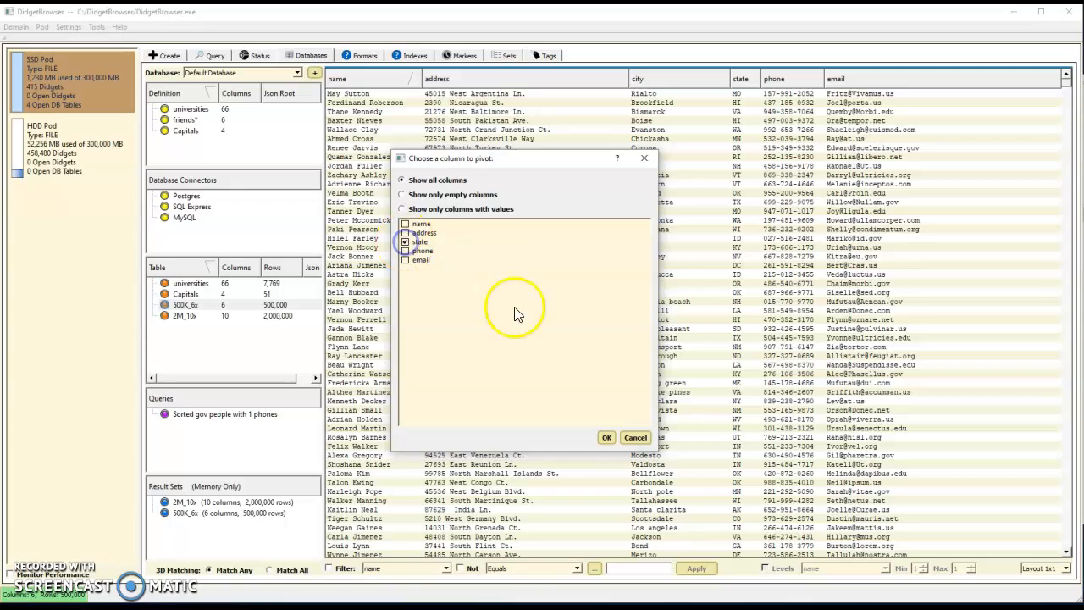
click(605, 438)
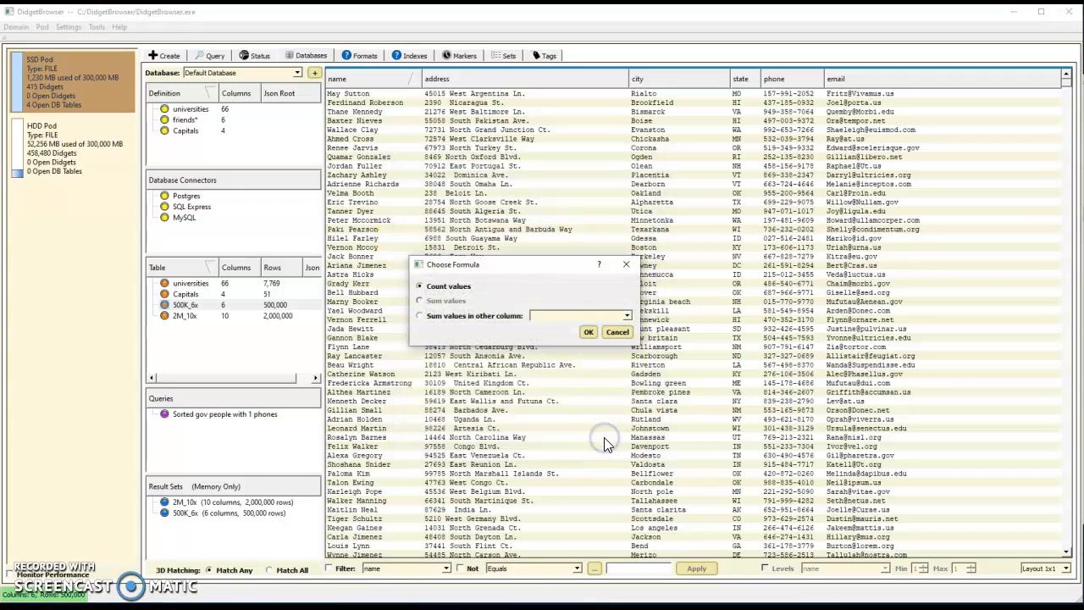
click(587, 333)
click(583, 355)
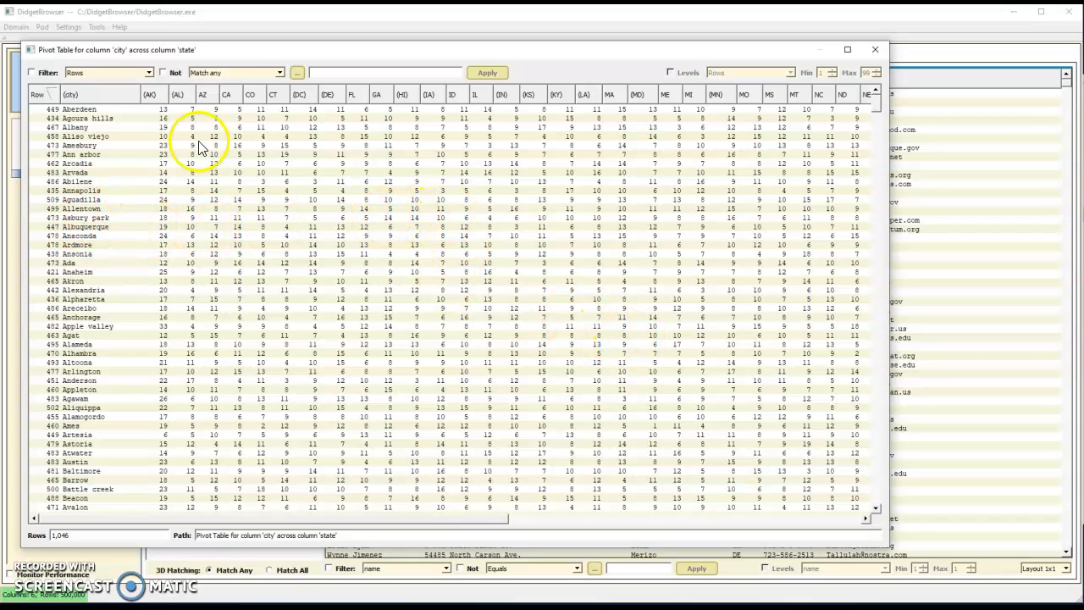
Step: View the source rows behind the Ada and CO cell of the pivot table, then close both result windows
double_click(262, 269)
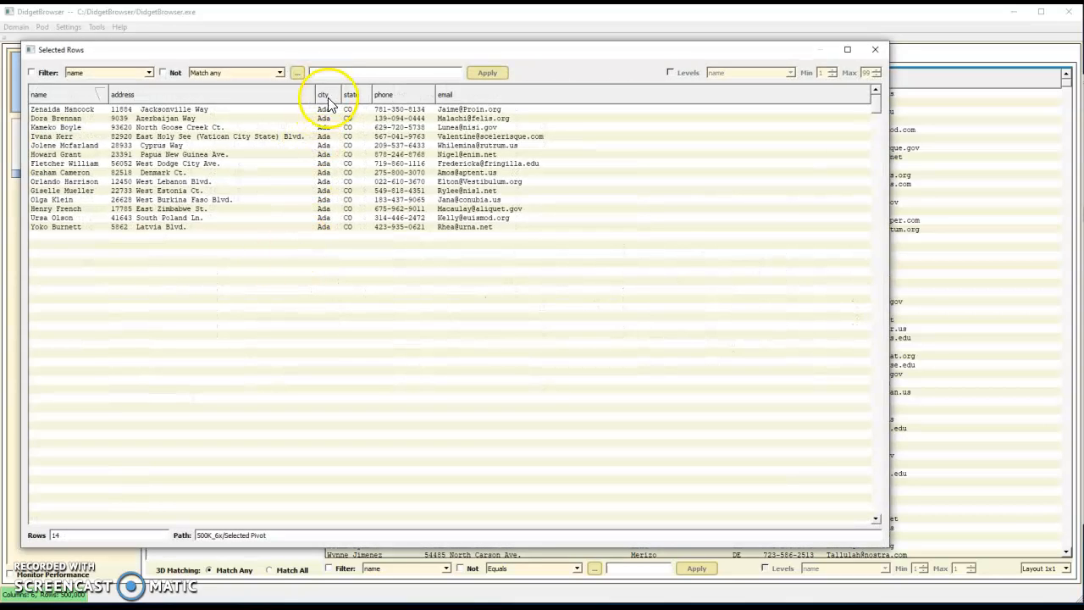
click(876, 50)
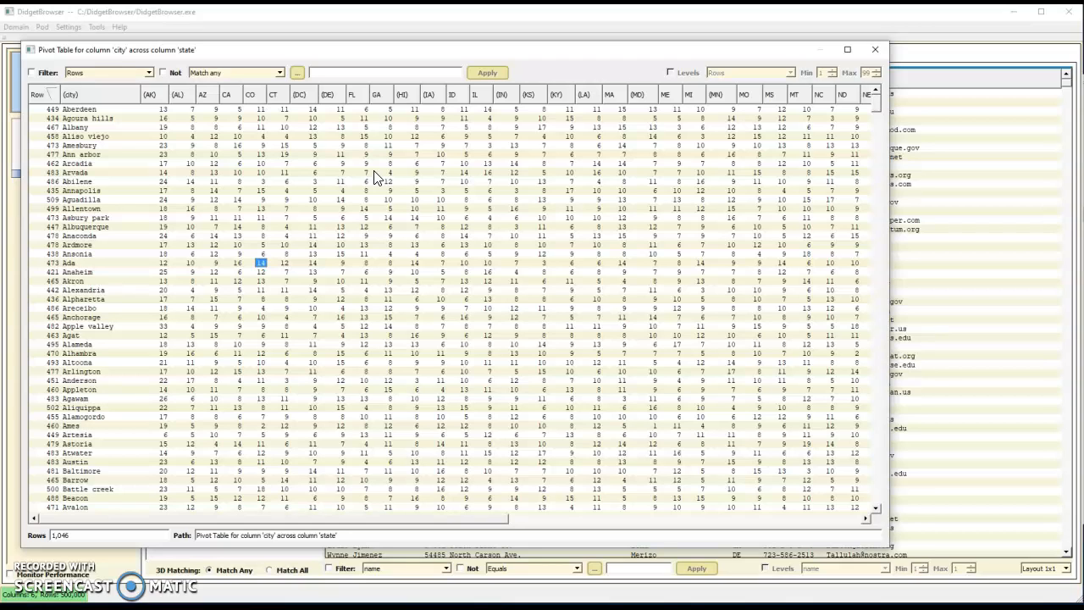
click(874, 50)
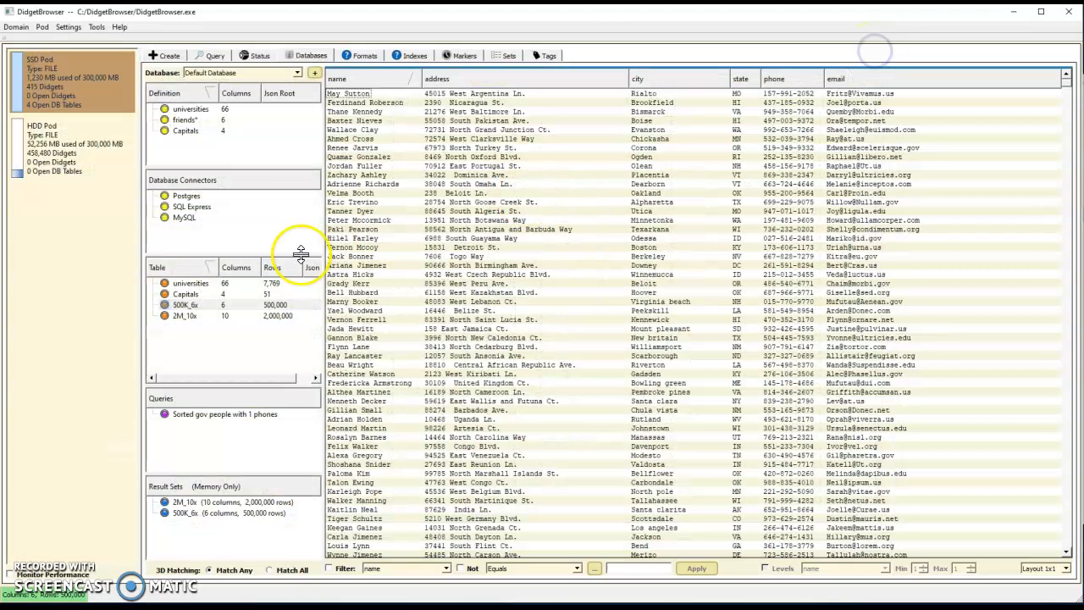
Step: Open the Capitals table and update the State value Massachusetts to the misspelled Massachusets
click(188, 297)
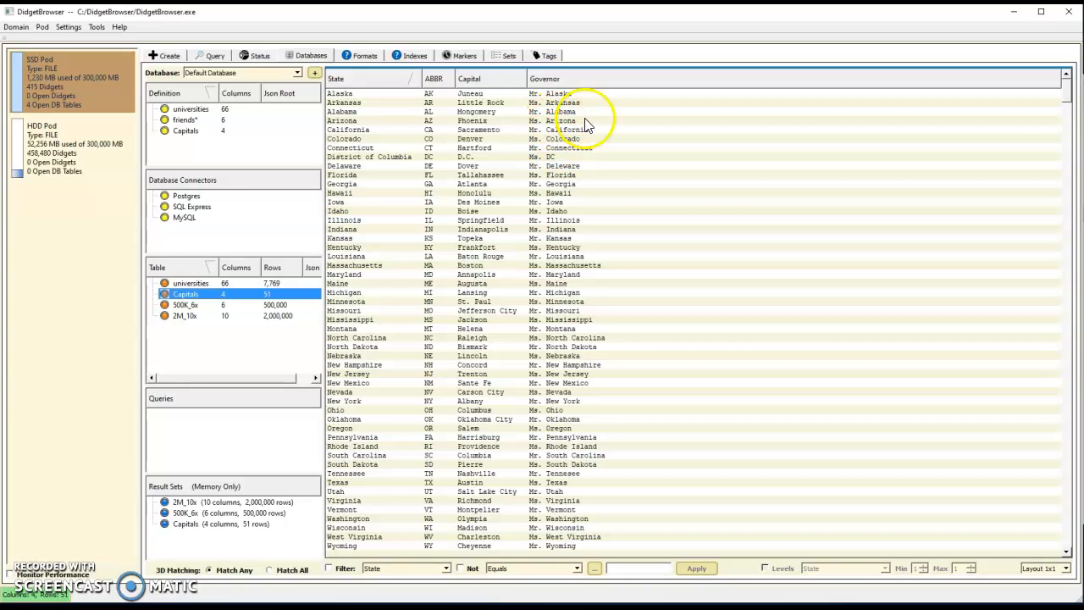
click(366, 265)
right_click(366, 265)
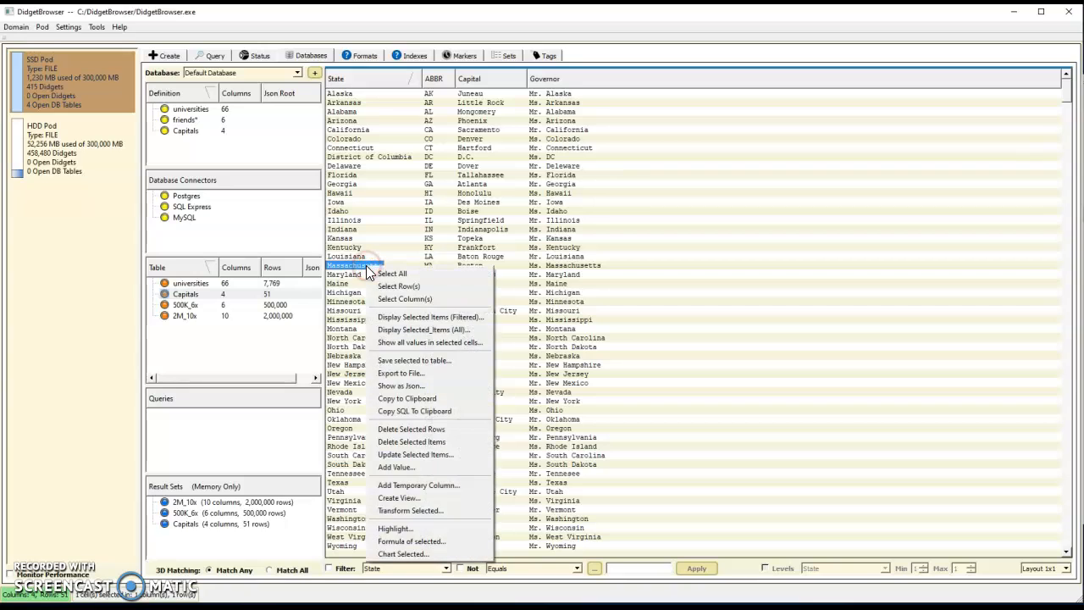
click(405, 454)
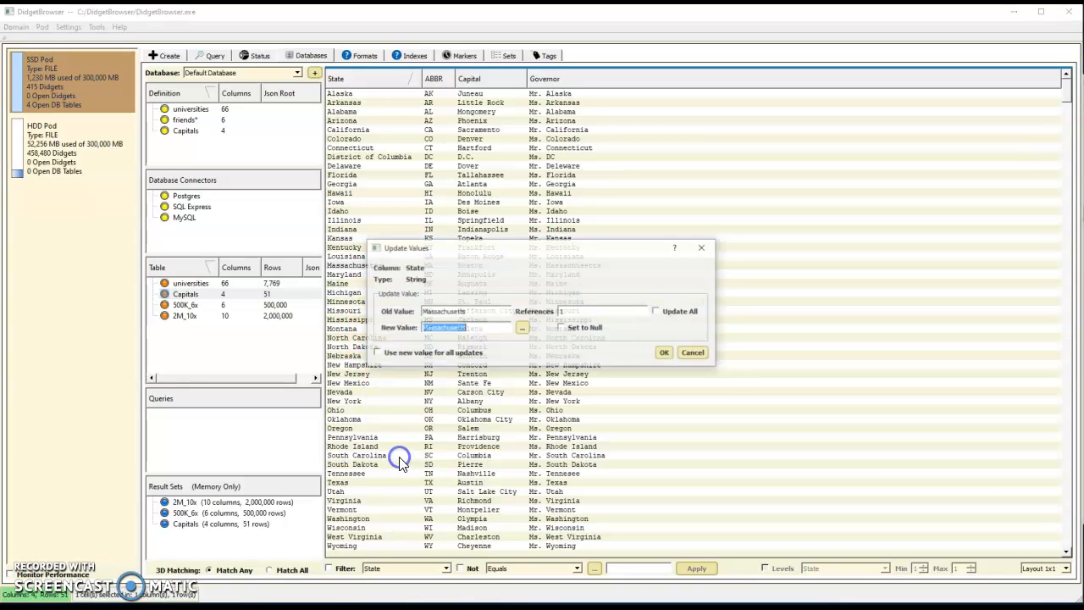
click(459, 333)
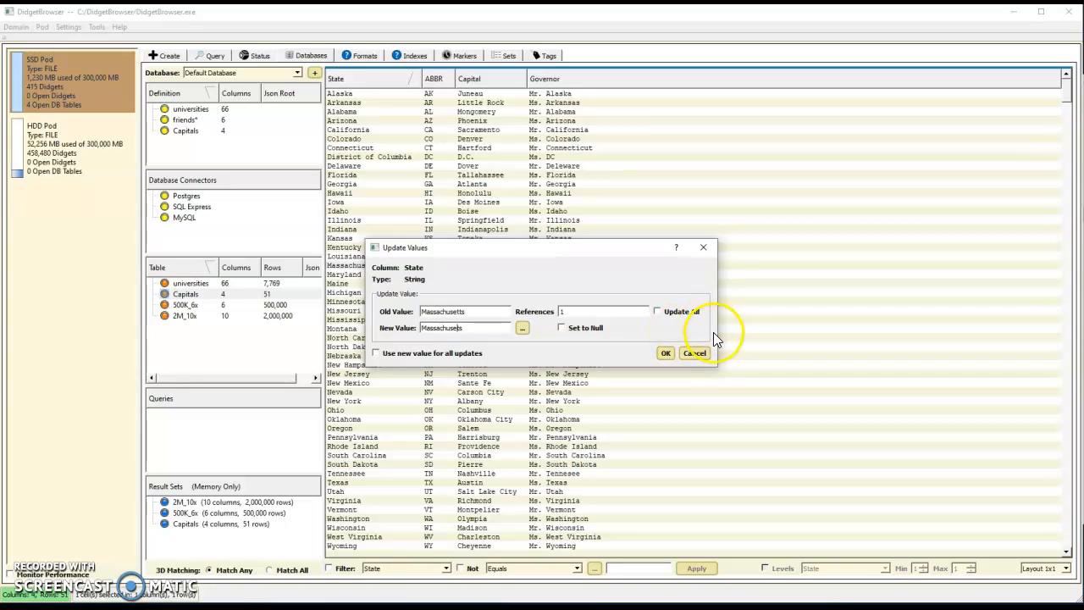
click(667, 353)
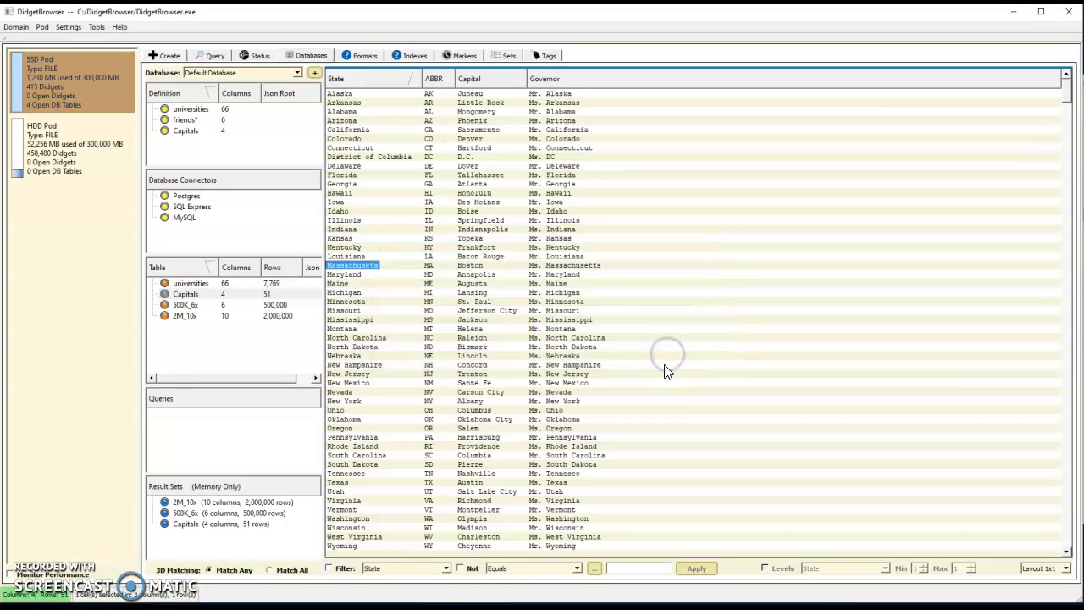
Step: Join the Capitals result set to 2M_10x with a Left (Outer) Join, matching left column state to right column State
right_click(187, 524)
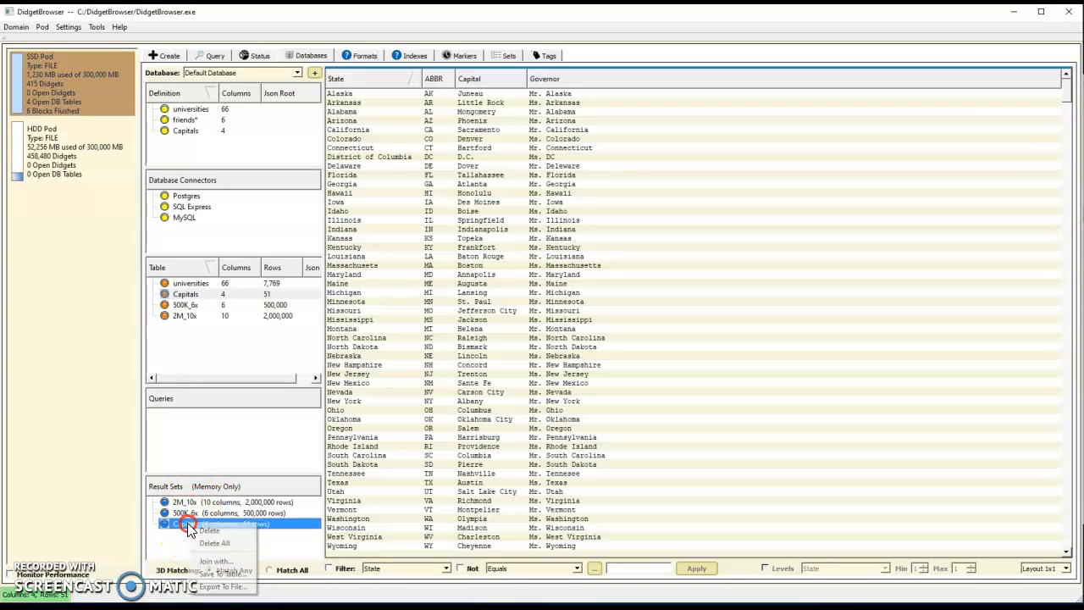
click(213, 562)
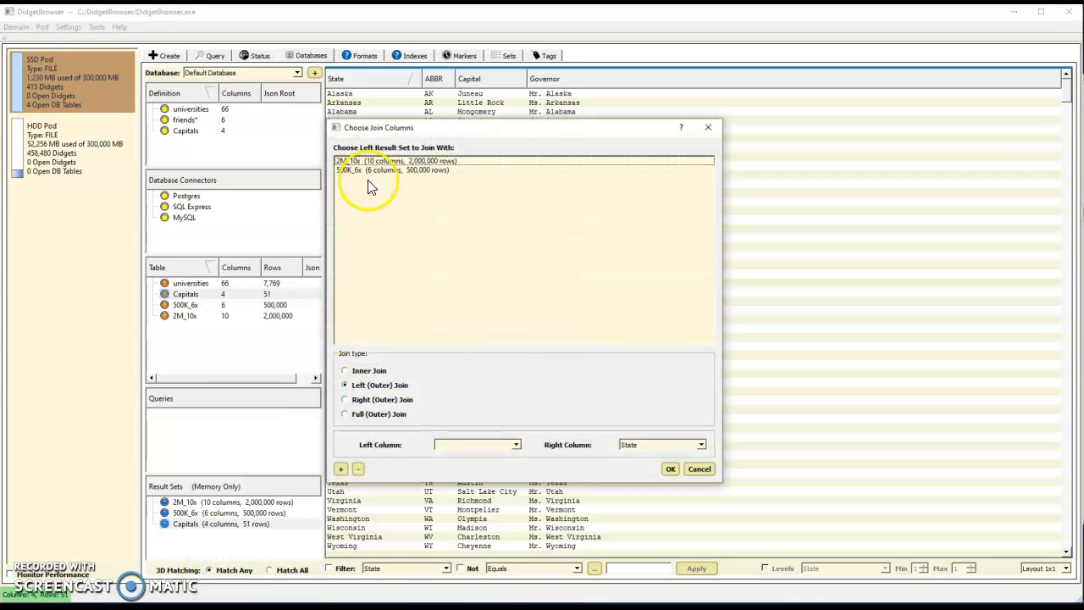
click(386, 163)
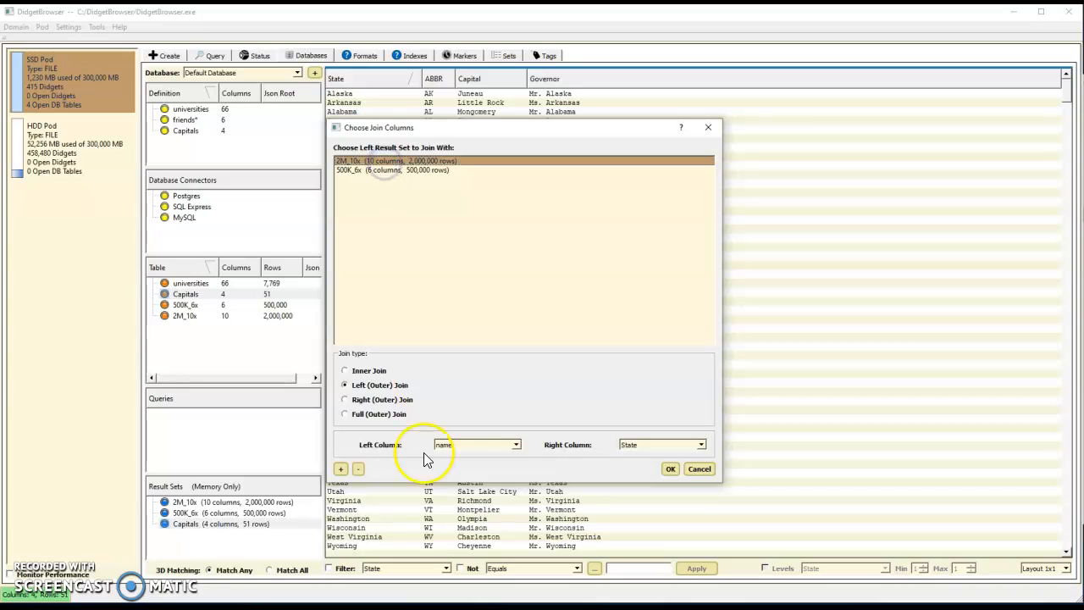
click(515, 445)
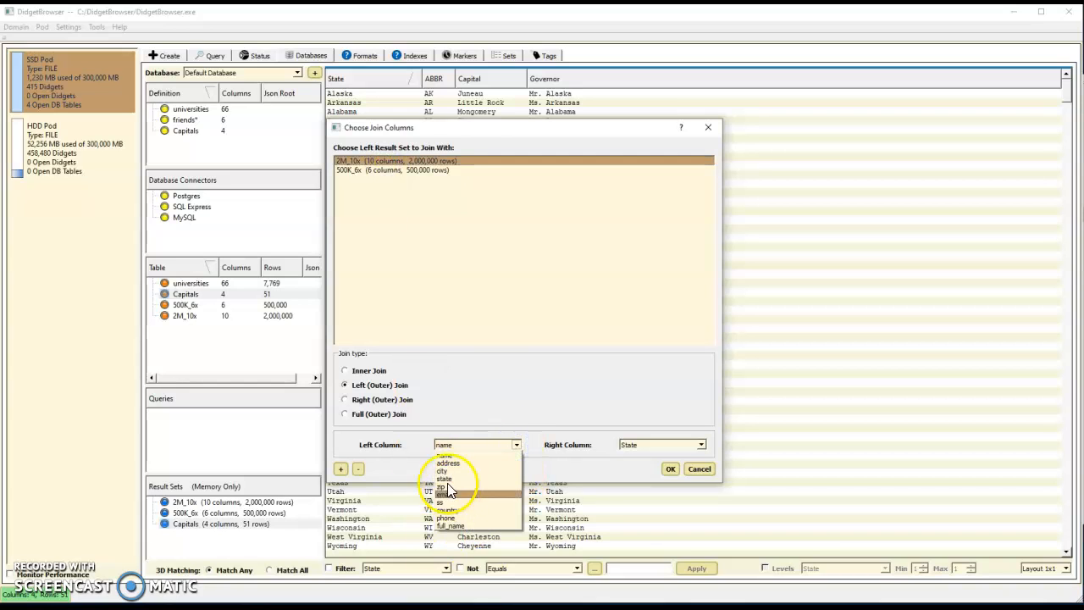
click(447, 480)
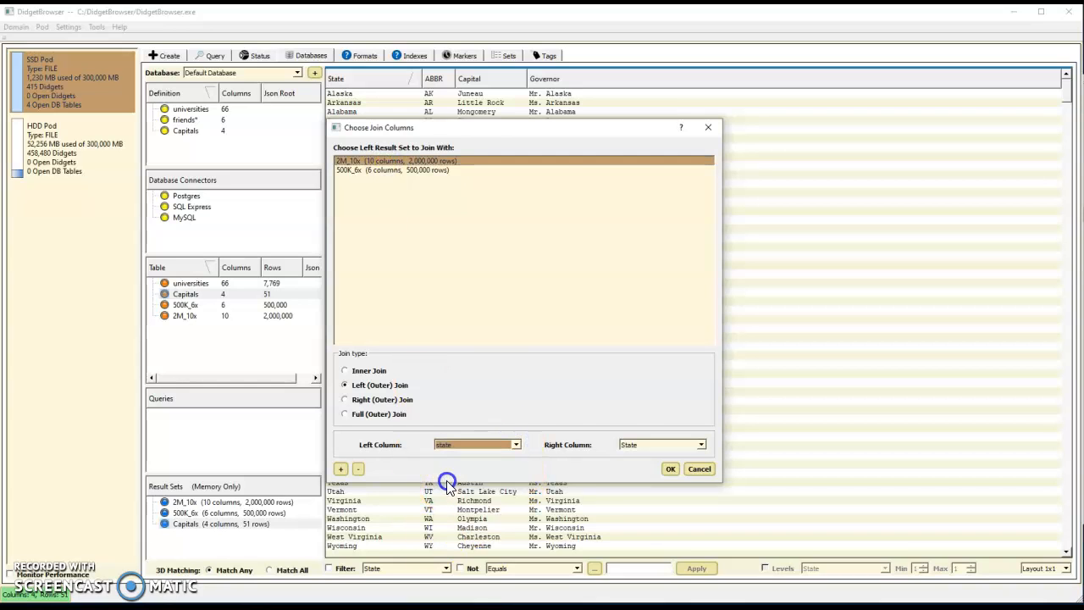
click(670, 468)
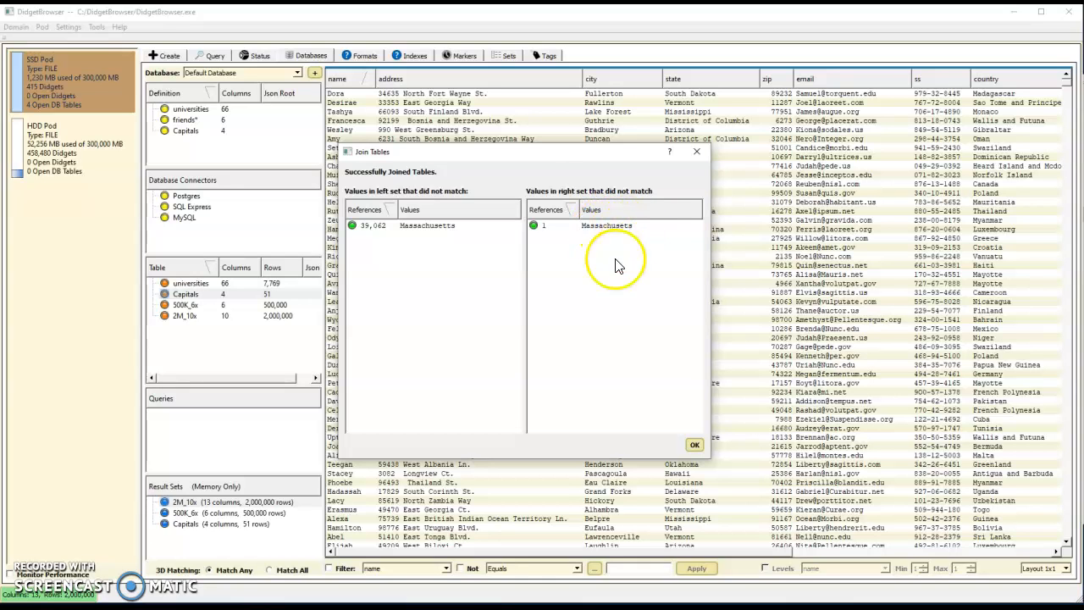
click(693, 445)
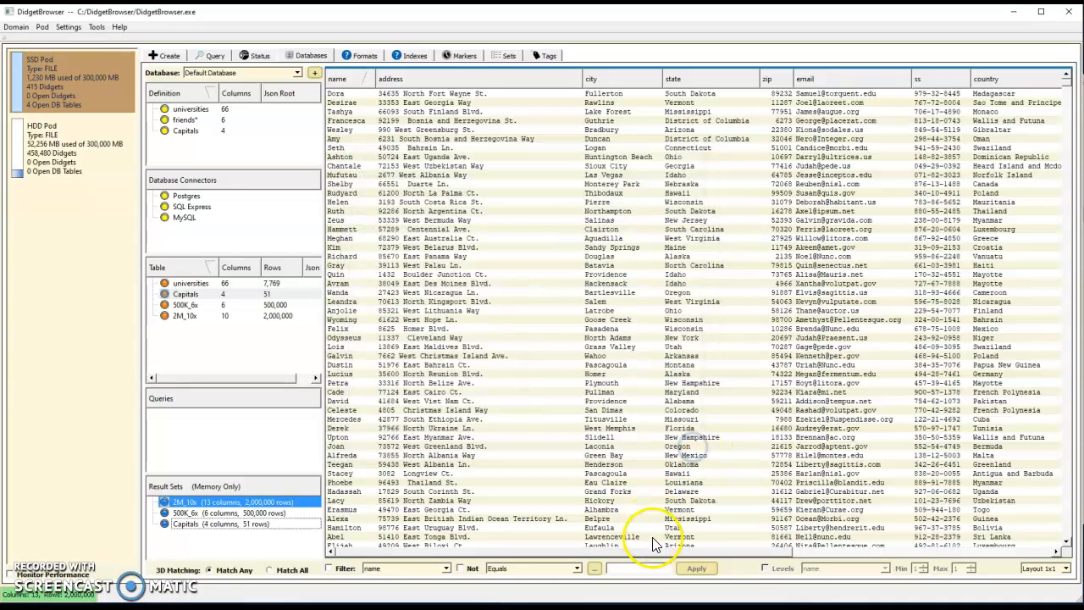
Step: Examine the joined ABBR, Capital and Governor columns in the 2M_10x result set for unmatched rows
drag(649, 552, 934, 74)
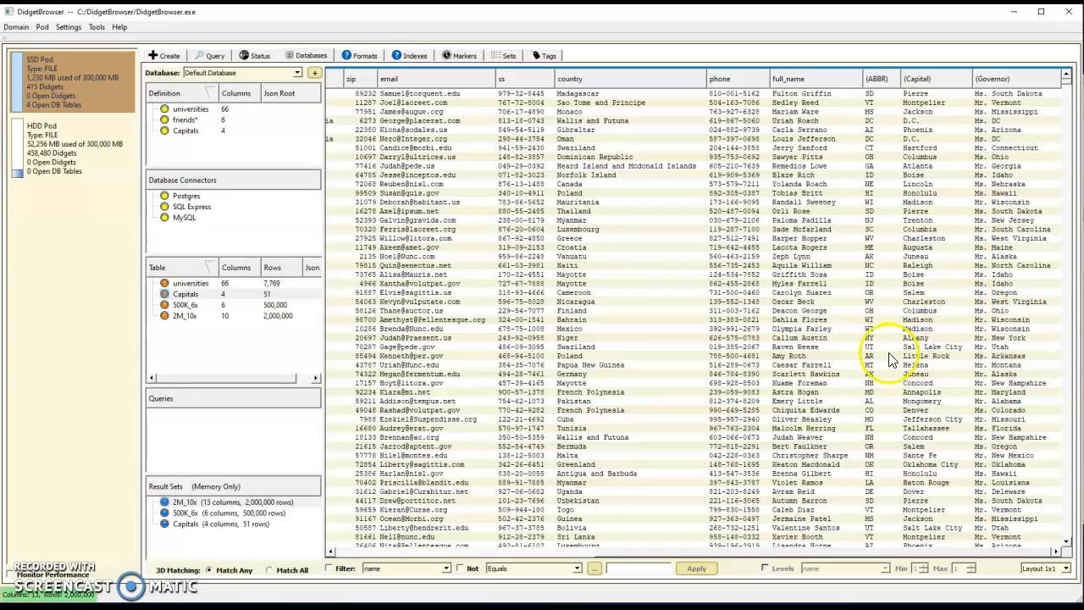
scroll(892, 360, down, 15)
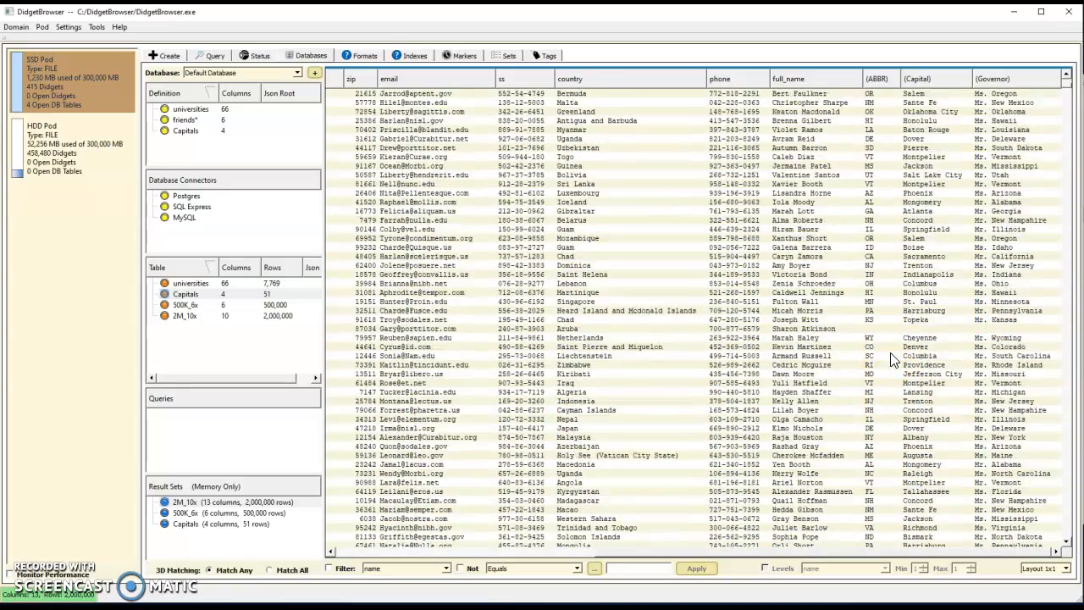
scroll(891, 360, up, 3)
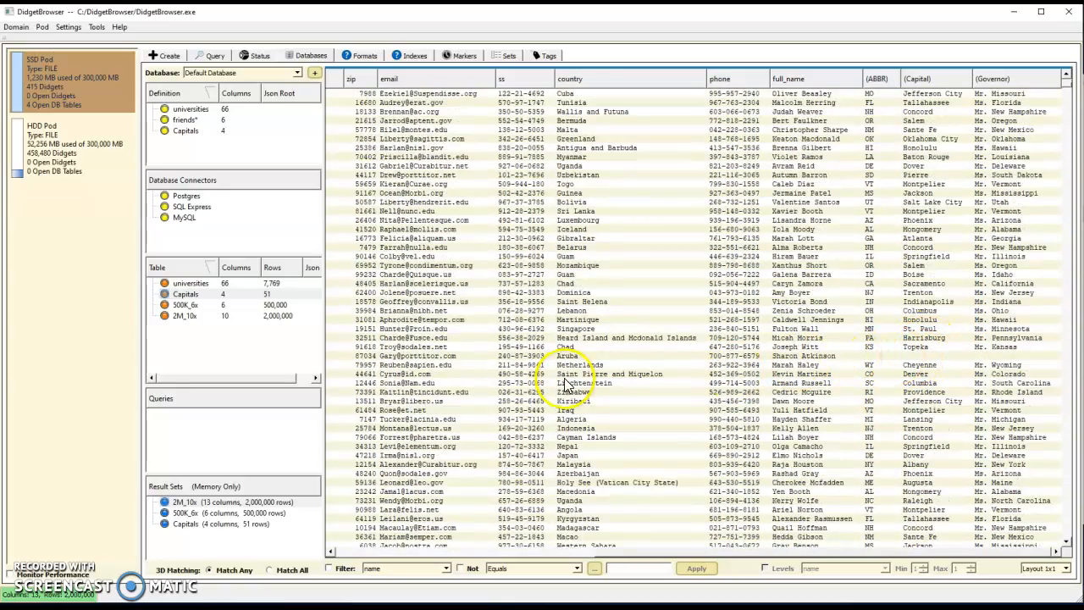
drag(614, 551, 566, 558)
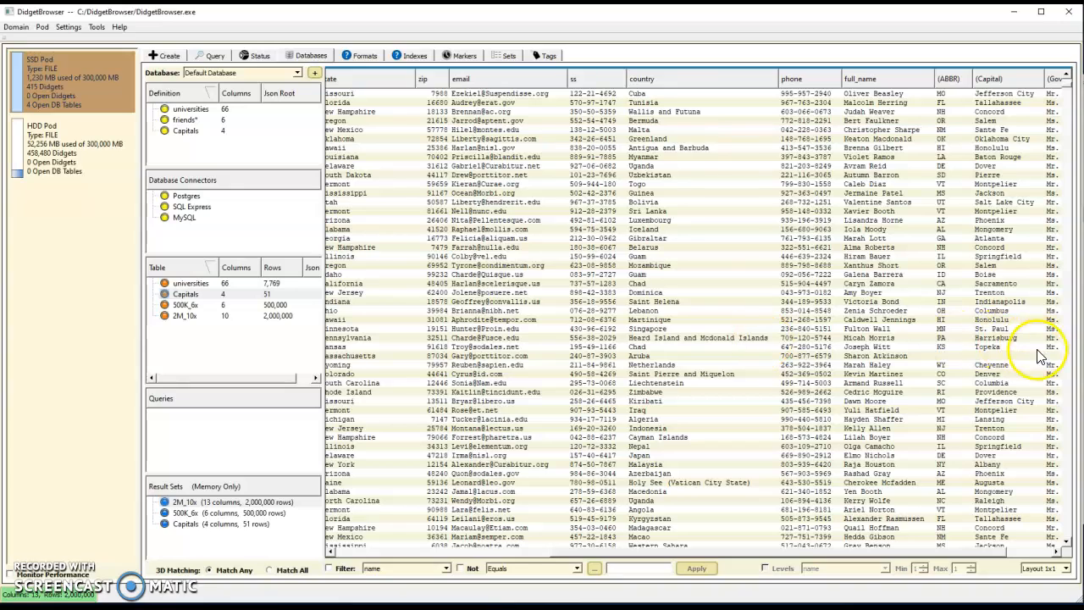
Step: List the unique values of the state column in 2M_10x, sorted by value, and locate Massachusetts
mouse_move(360, 78)
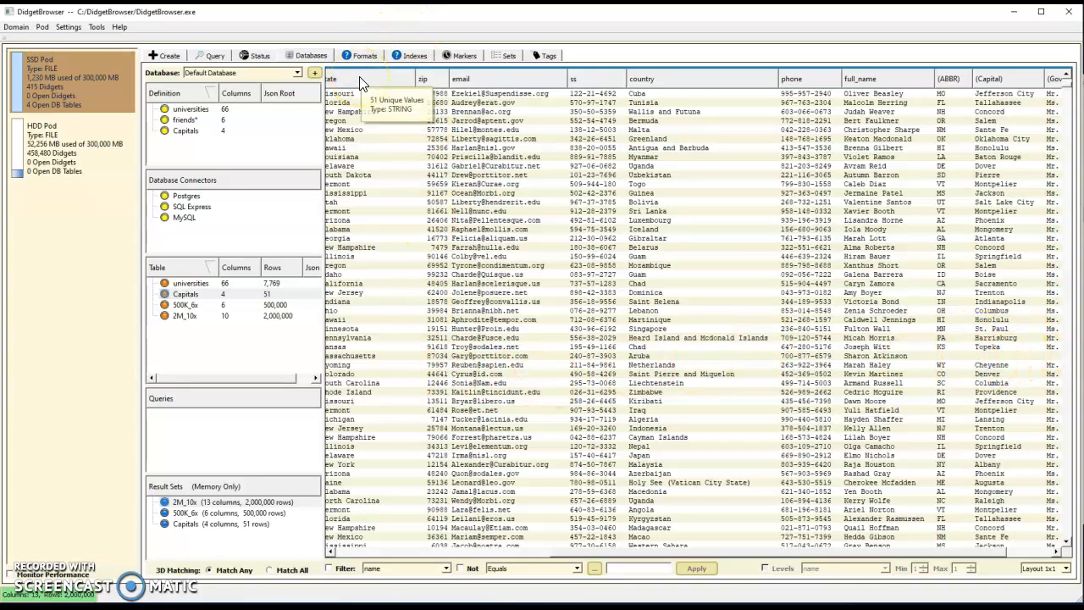
right_click(366, 85)
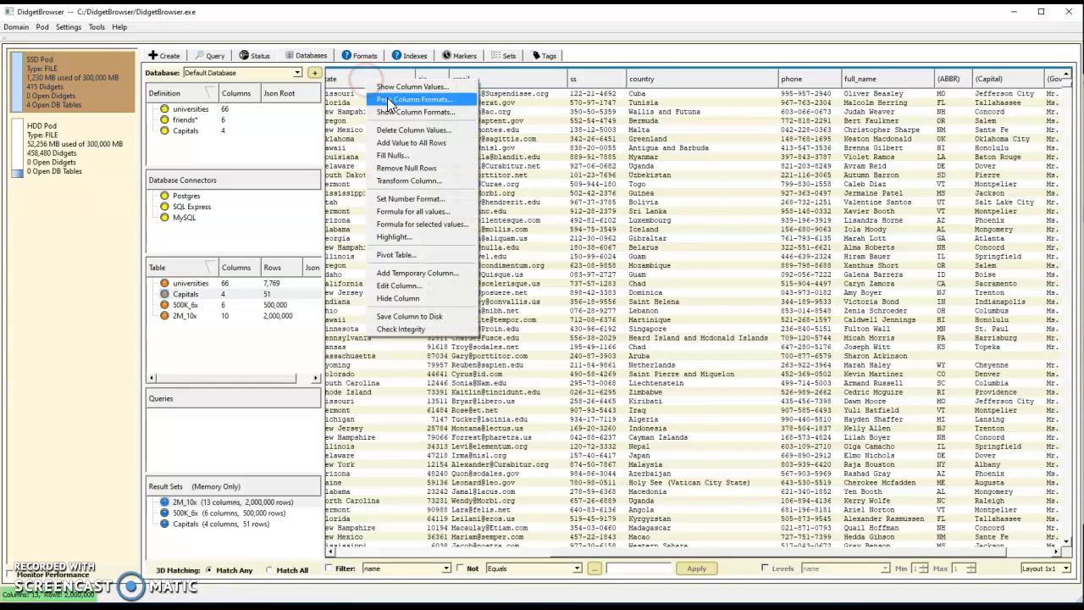
click(393, 88)
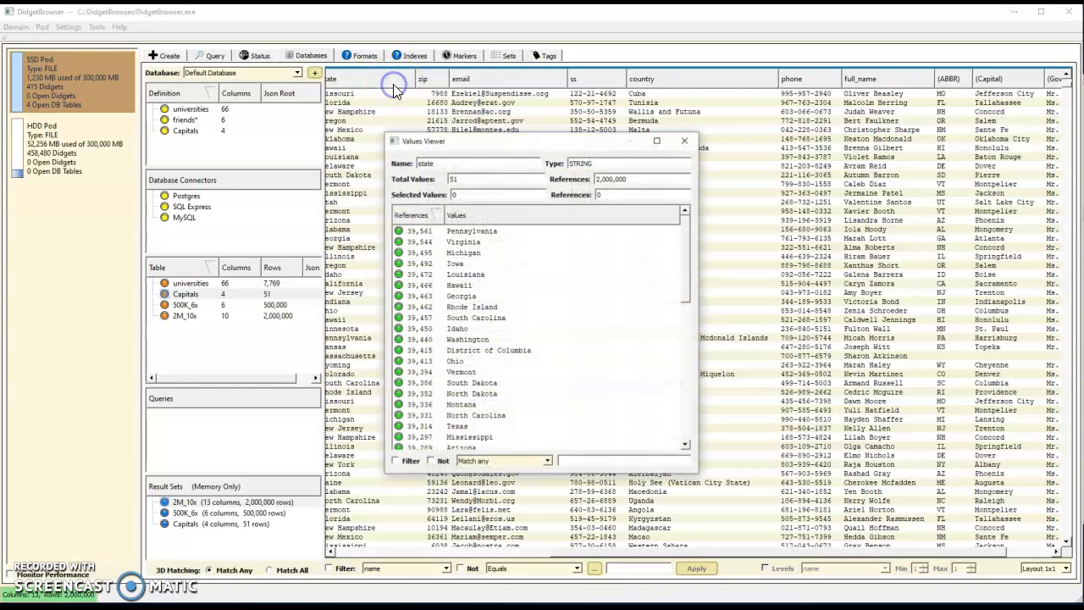
click(473, 214)
scroll(483, 344, down, 4)
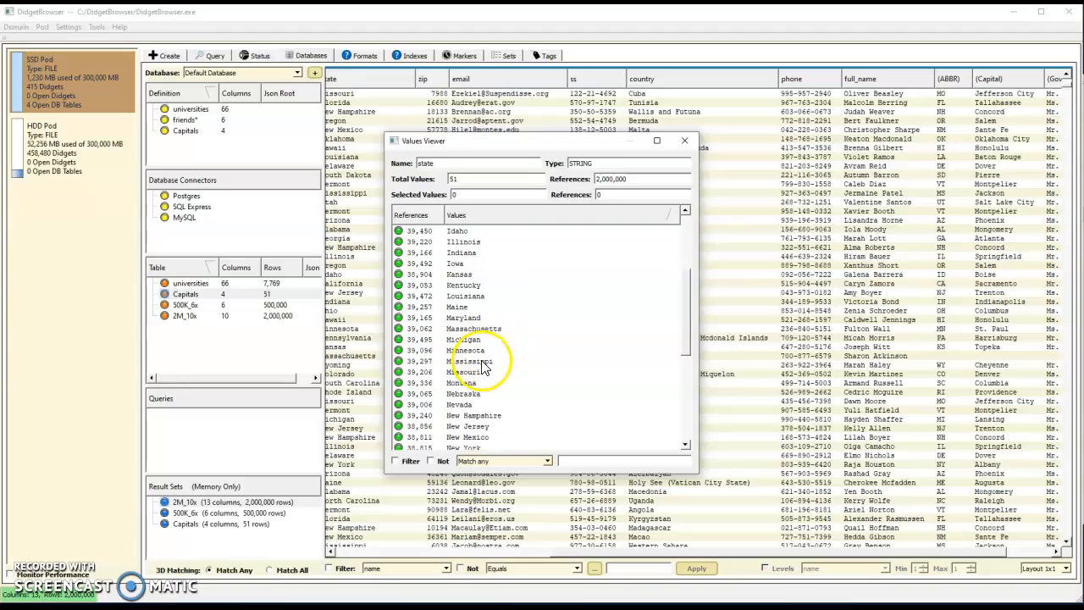
Step: View the rows for Massachusetts, check their ABBR, Capital and Governor columns, and close both the rows and values windows
double_click(477, 331)
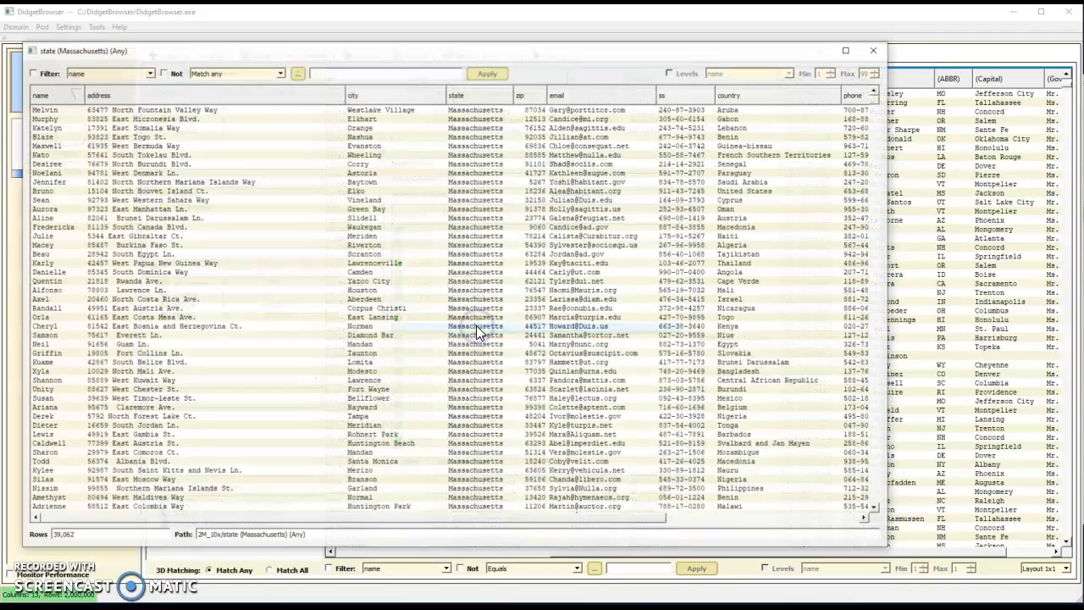
drag(472, 518, 727, 515)
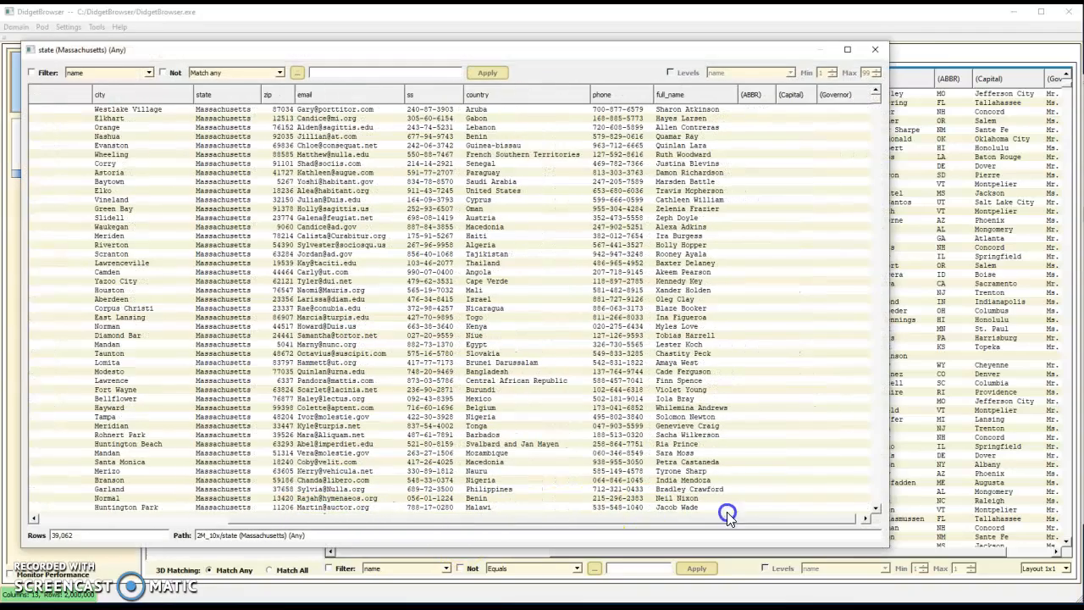
click(805, 122)
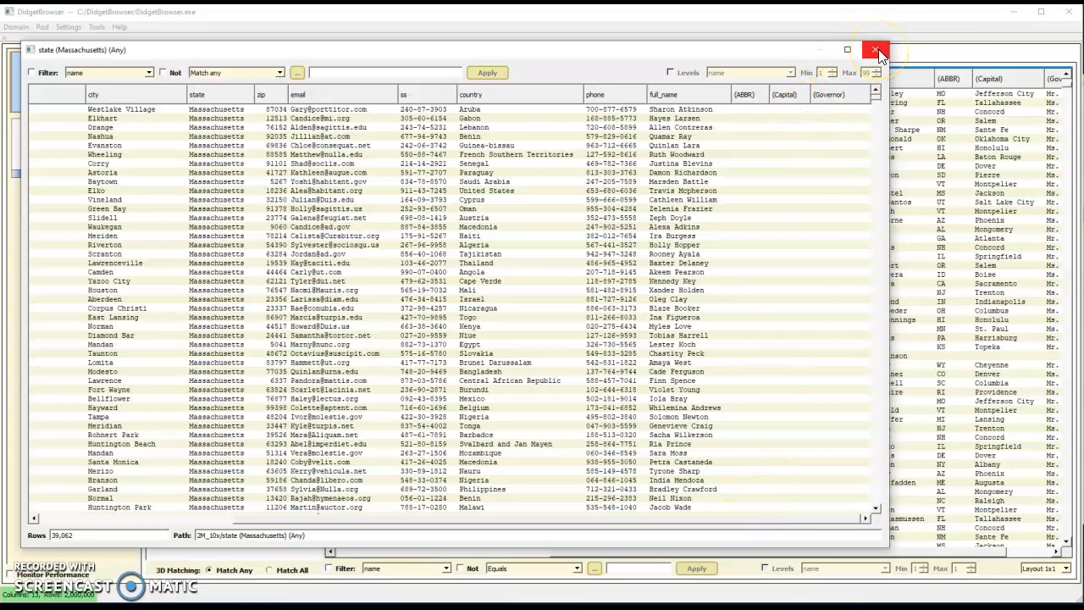
click(879, 49)
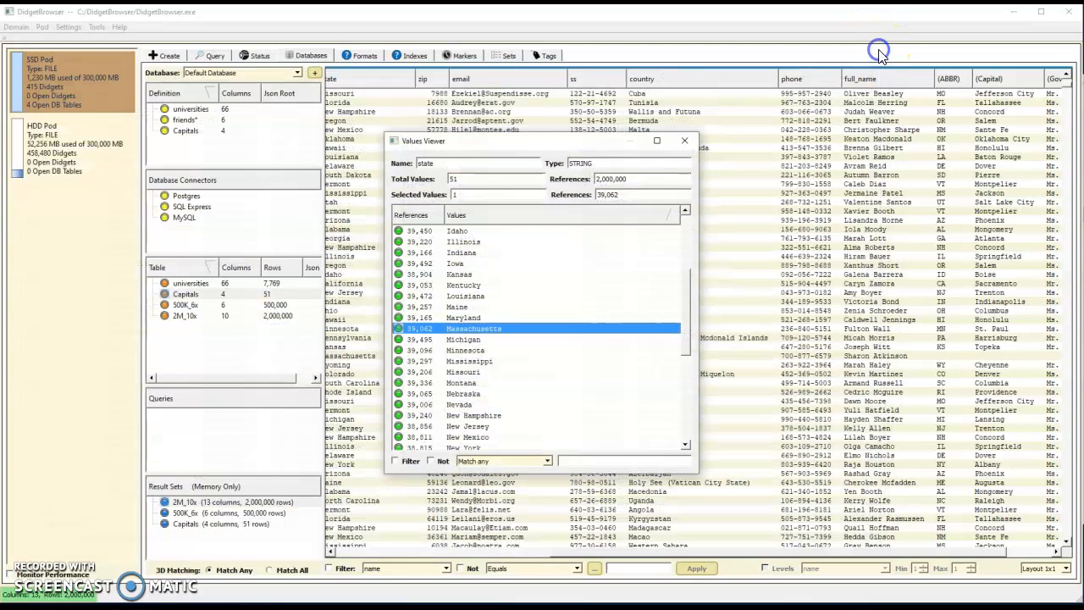
click(686, 144)
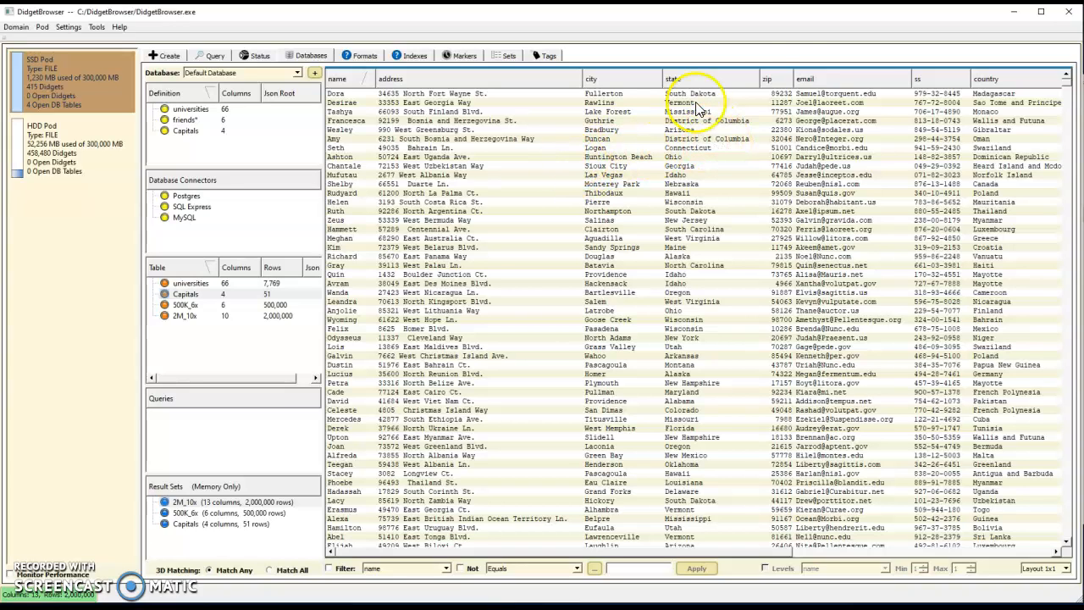
Step: Calculate the sum, average and maximum of all values in the zip column, then dismiss the formula dialog
mouse_move(779, 85)
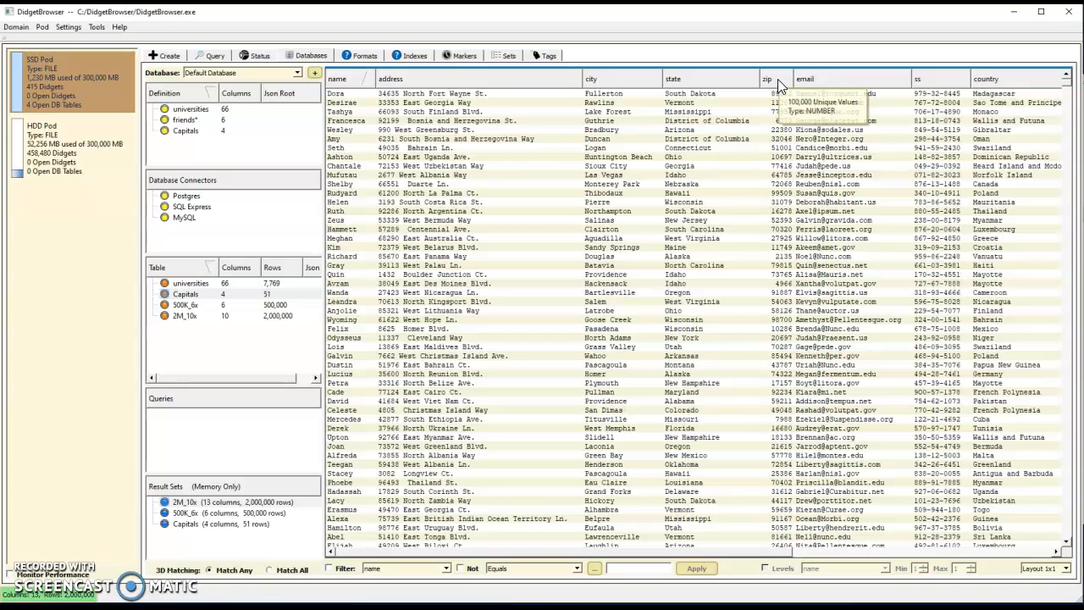
click(779, 86)
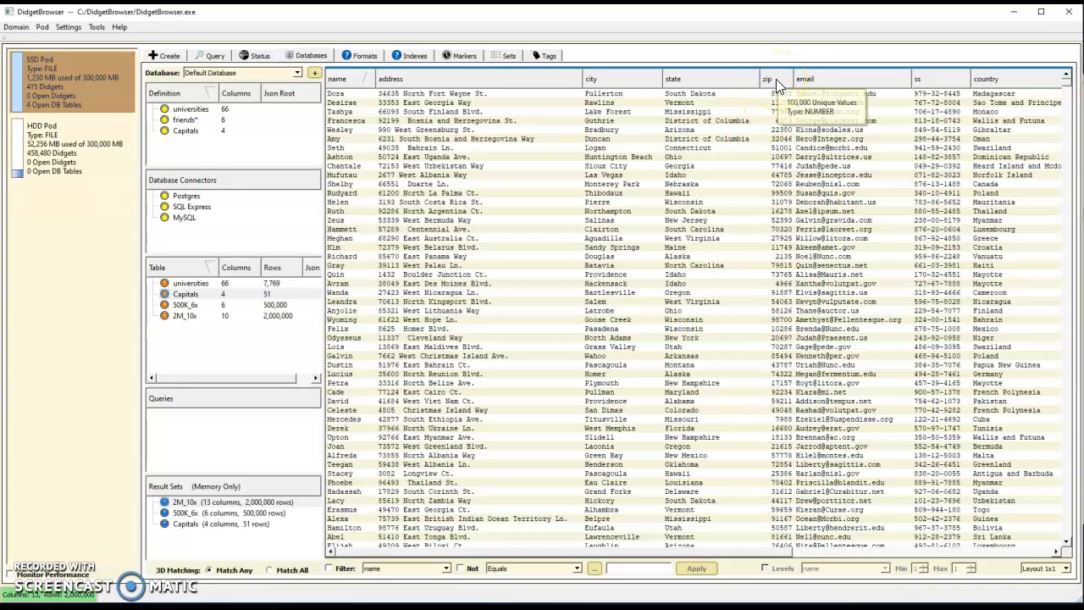
right_click(778, 86)
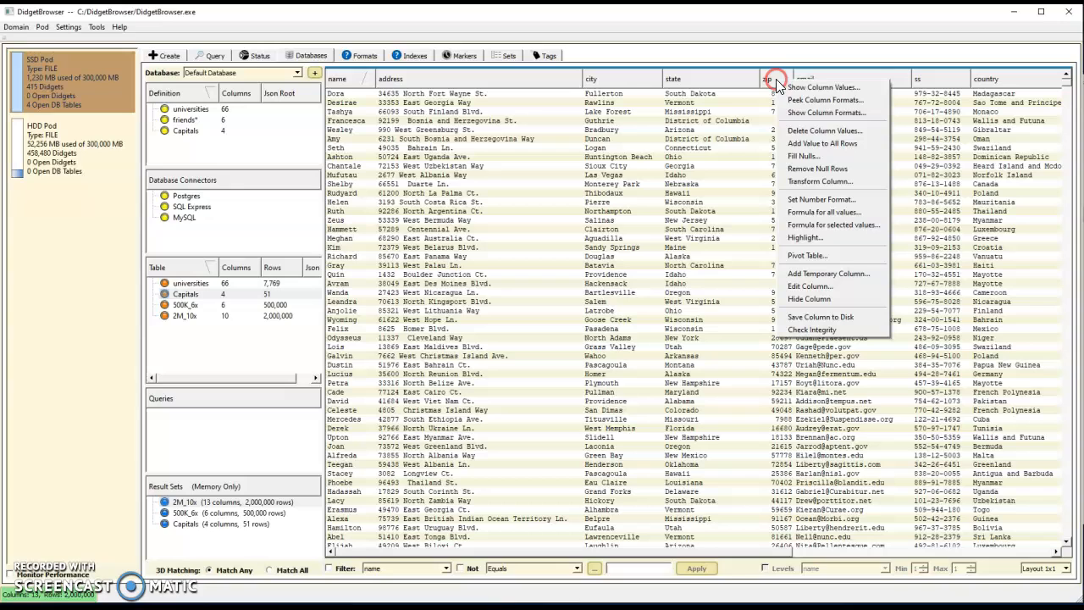
click(821, 184)
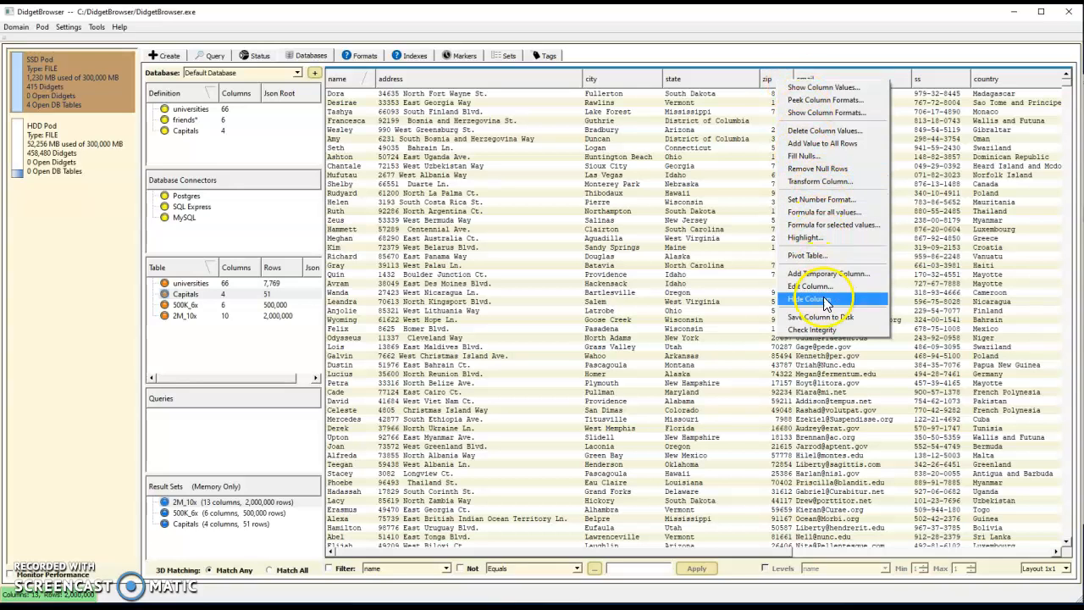
click(828, 219)
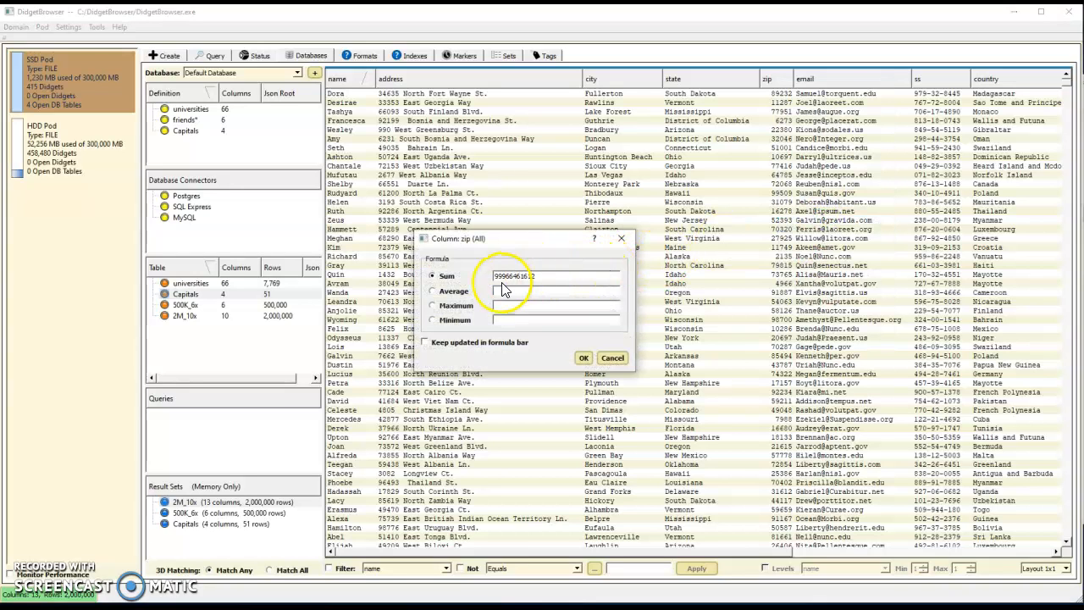
click(435, 305)
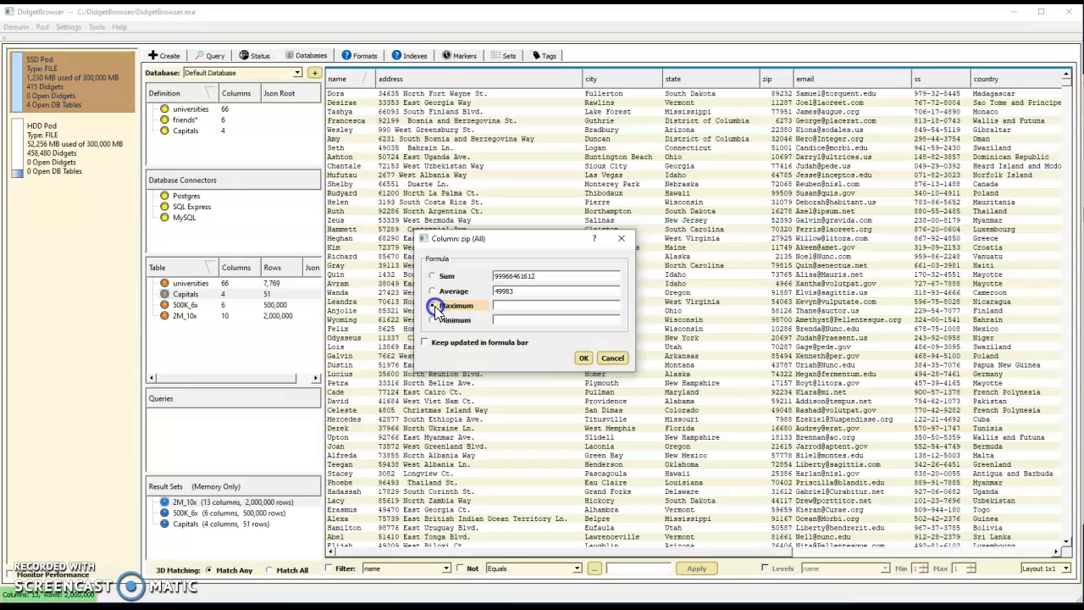
click(612, 360)
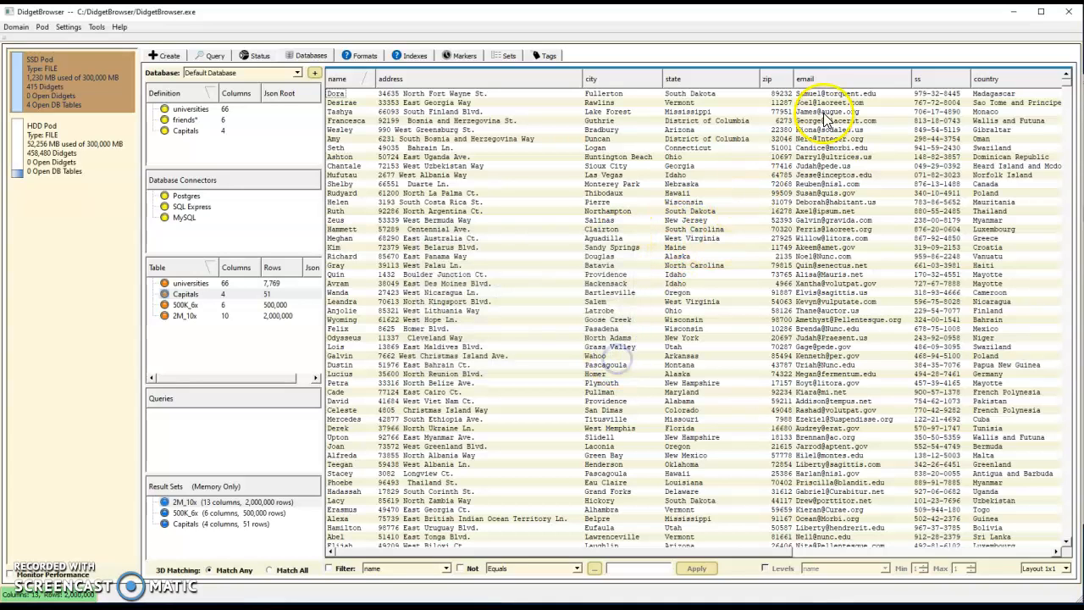
Step: Calculate the sum, average, maximum and minimum of the nine zip values from the Bradbury row through the Pierre row, then dismiss the dialog
click(780, 129)
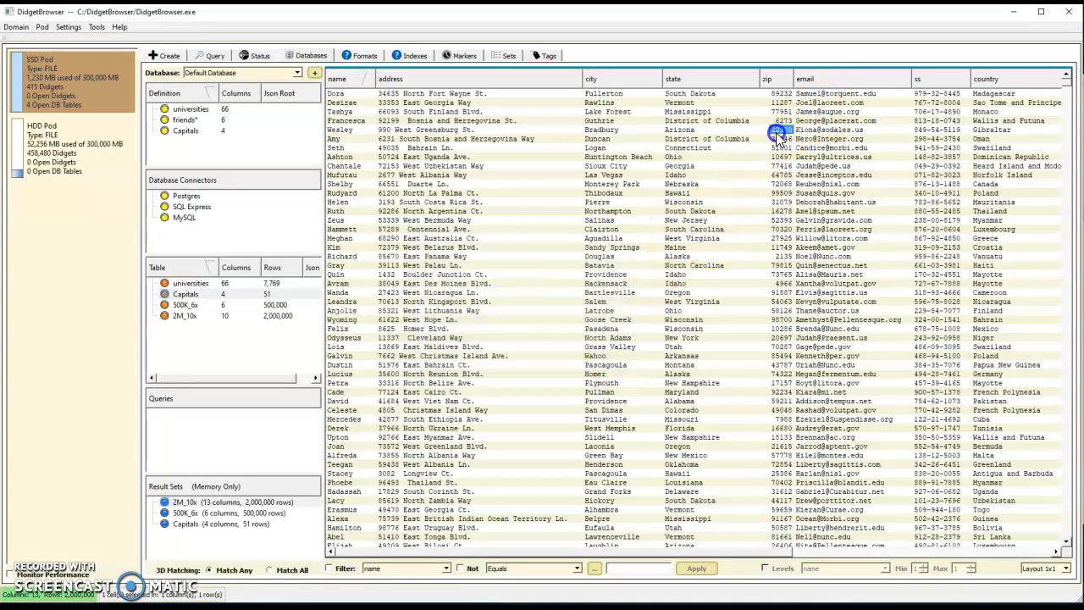
shift+click(781, 204)
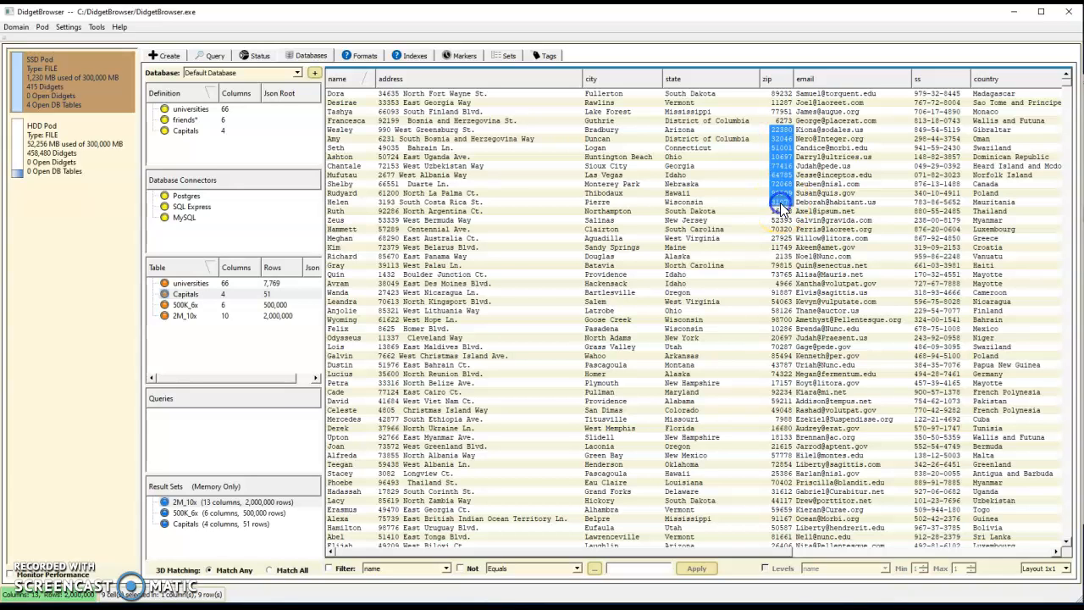
right_click(786, 177)
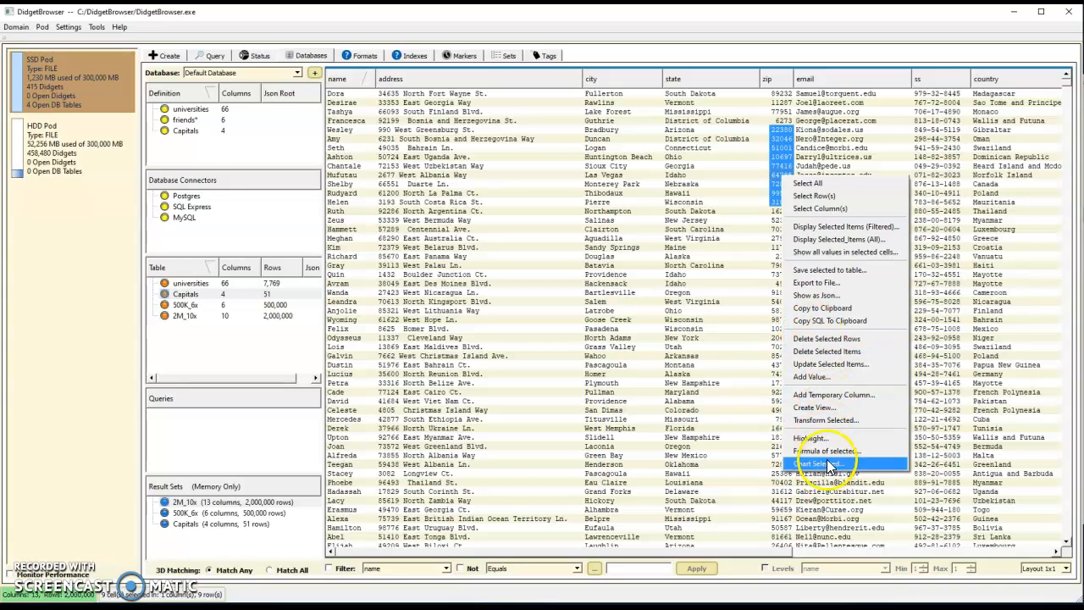
click(828, 455)
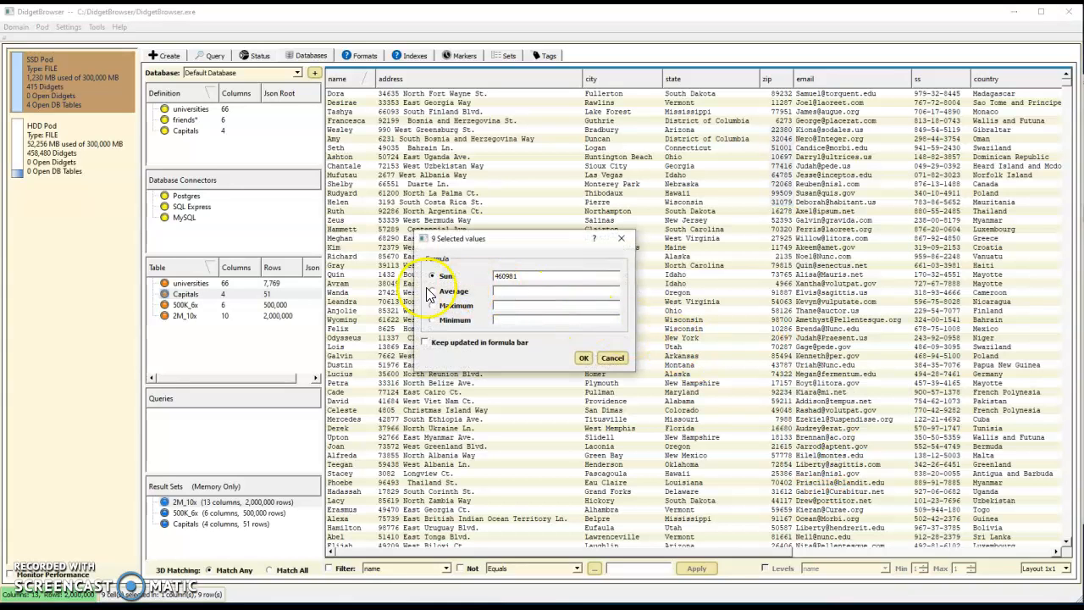
click(433, 305)
click(433, 320)
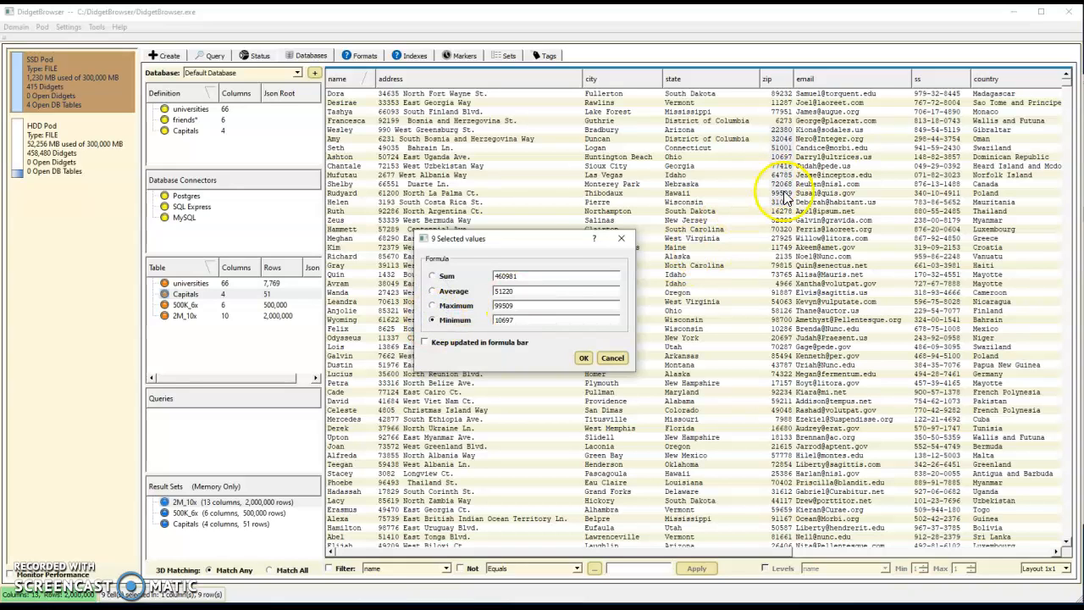
click(612, 358)
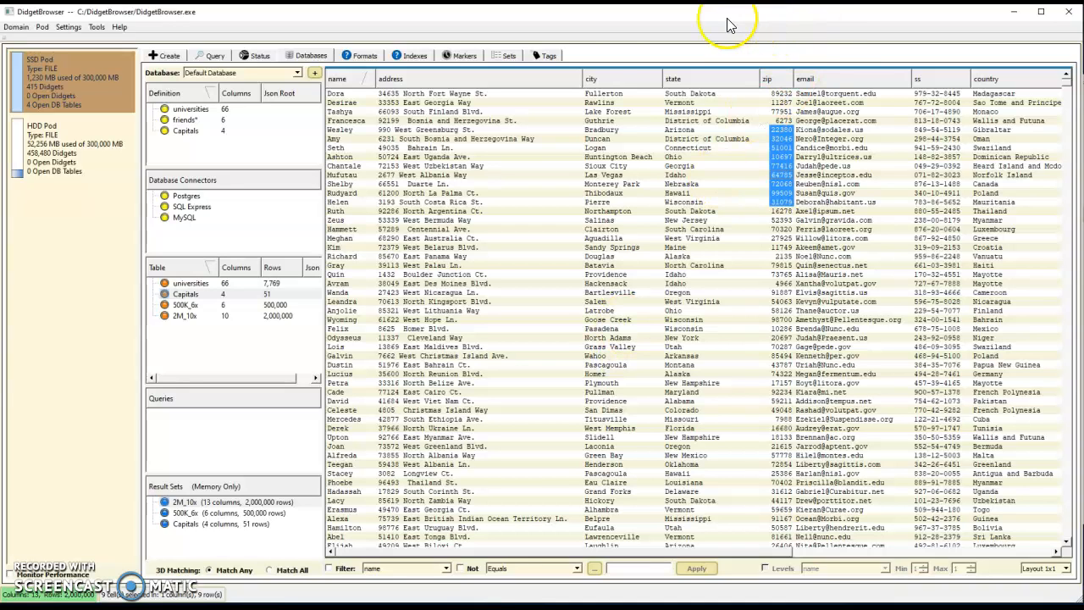
Step: Switch to File Explorer, view the contents of 12 phones.json in Notepad, and close the file
click(188, 310)
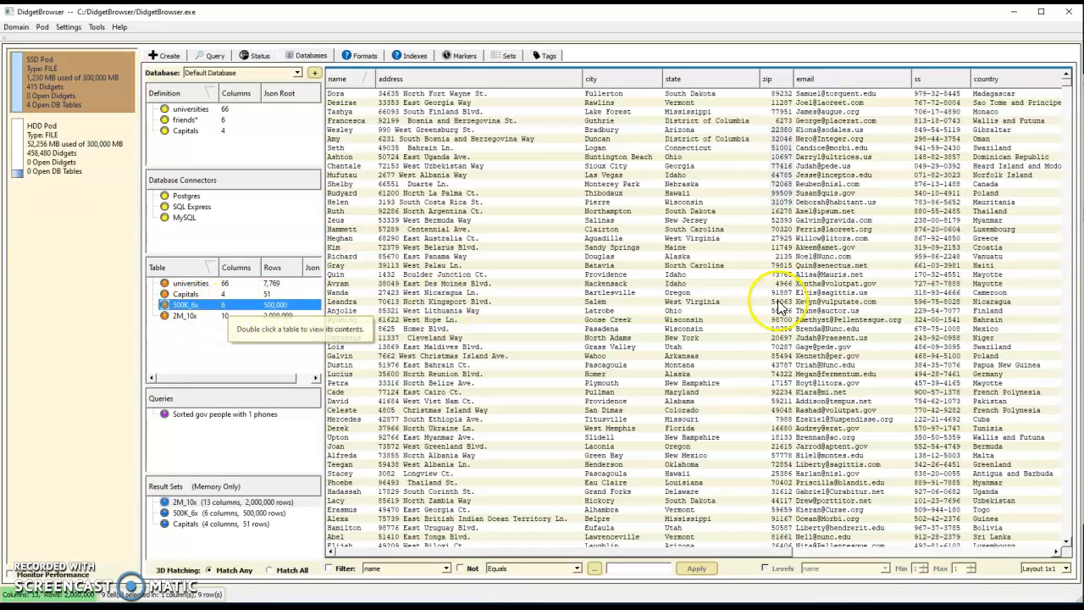
key(alt+Tab)
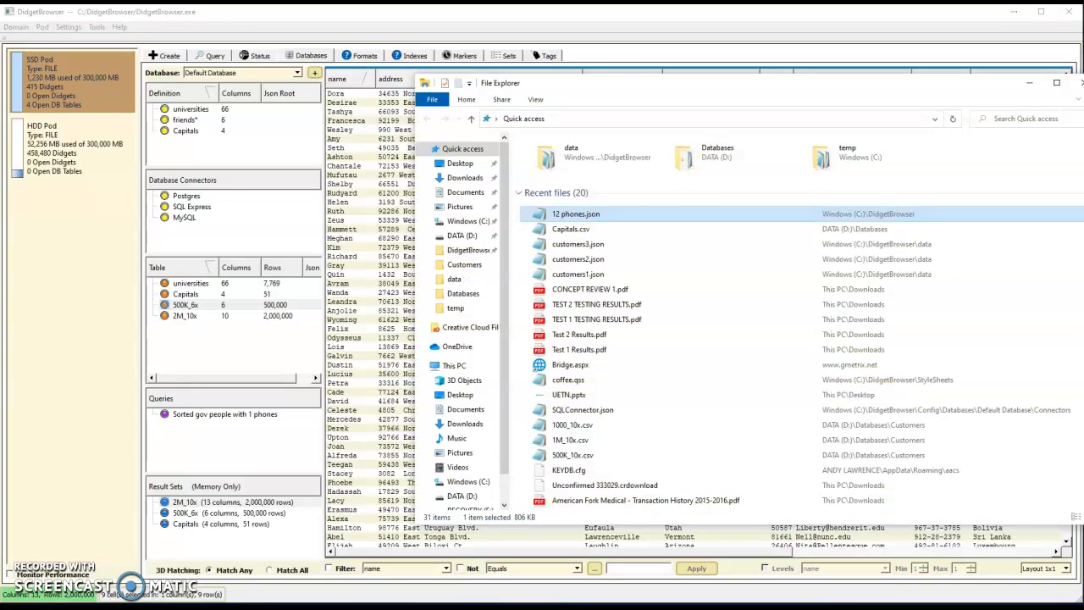
double_click(568, 215)
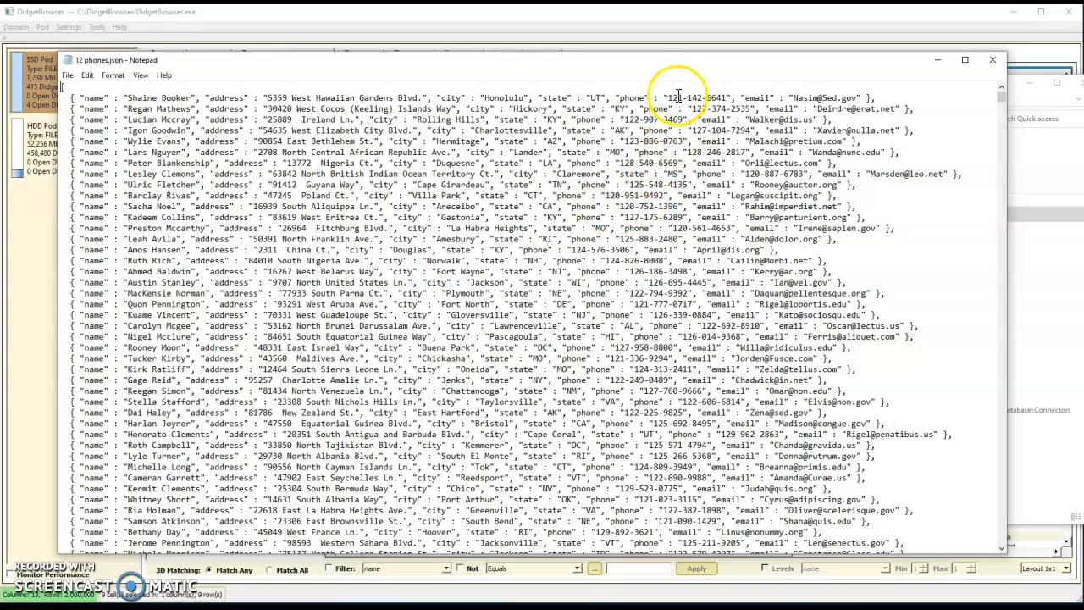
click(997, 61)
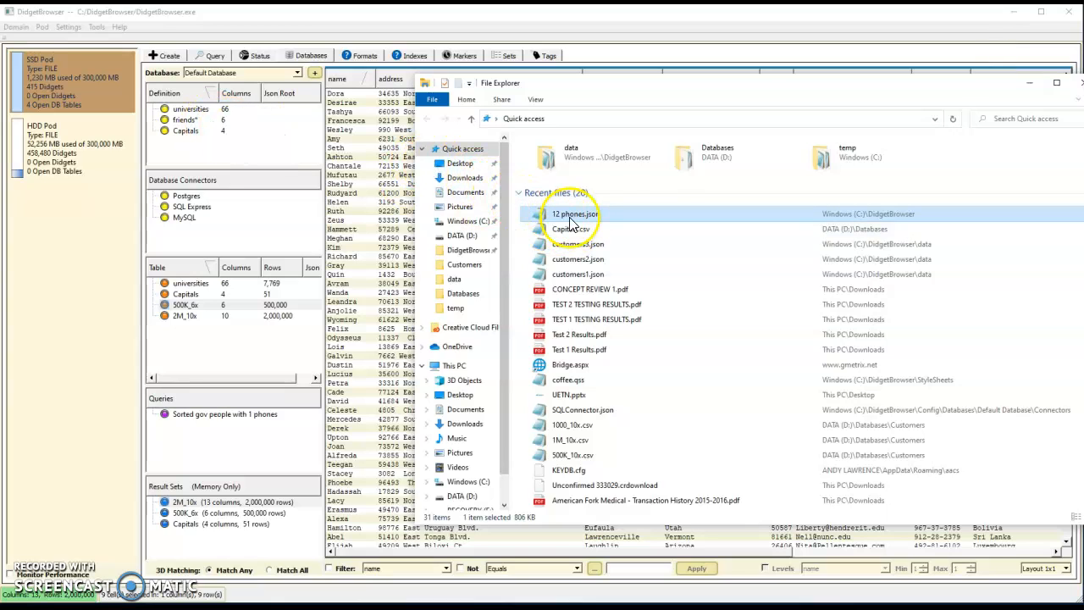
Step: Import 12 phones.json into a new table from the friends definition, choosing Create new levels for other columns for duplicate keys
drag(569, 219, 187, 120)
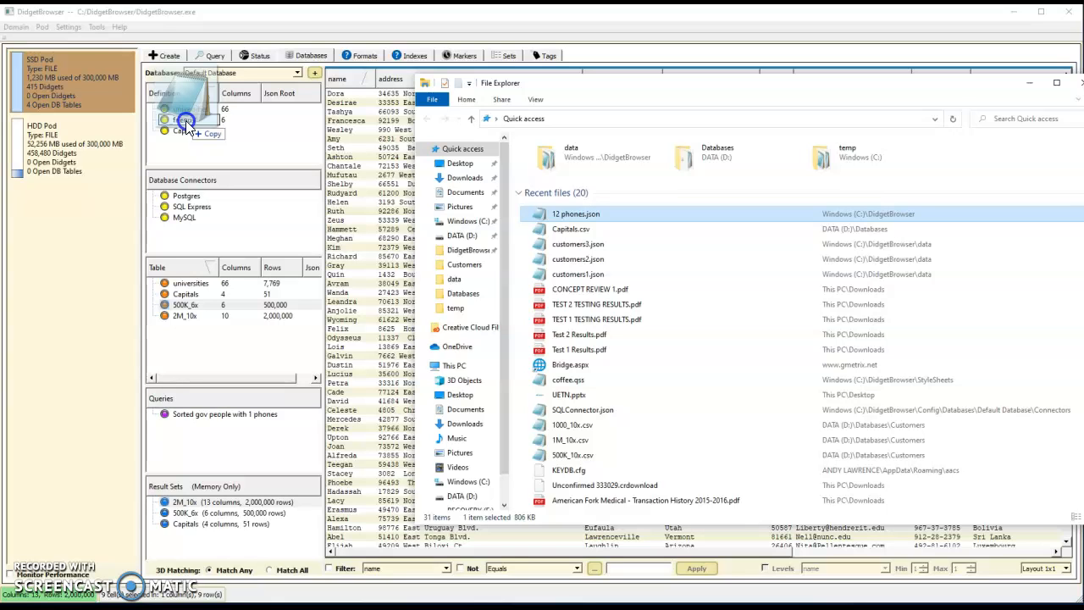
drag(185, 121, 185, 120)
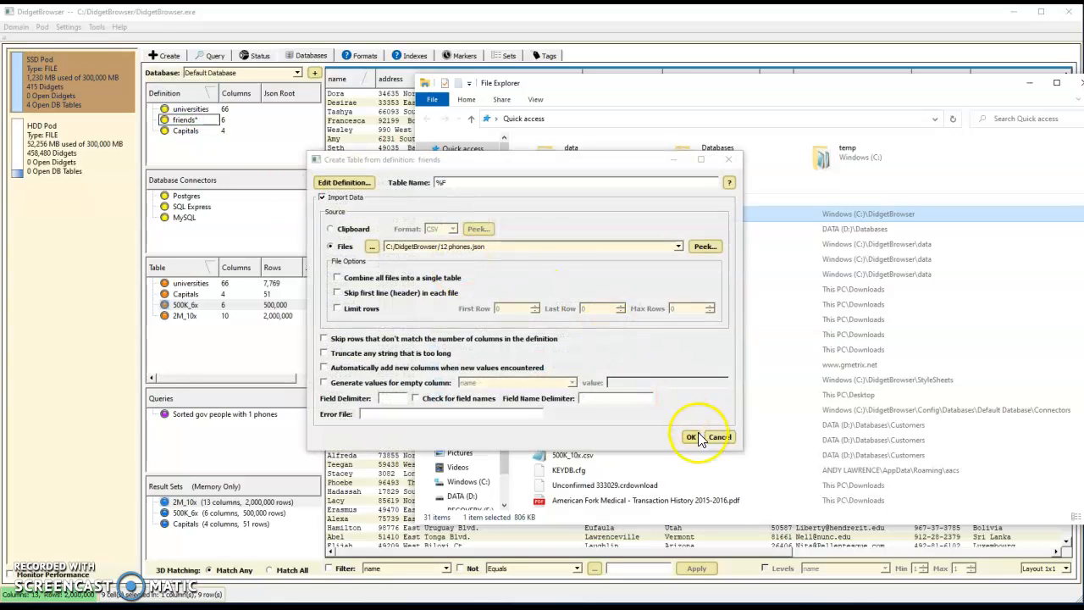
click(691, 438)
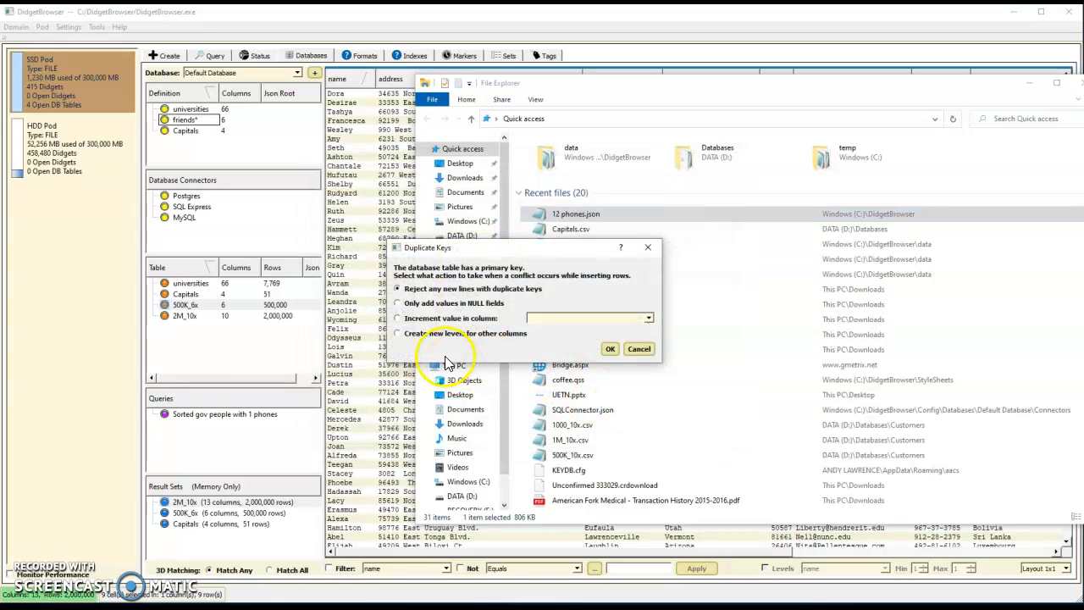
click(396, 334)
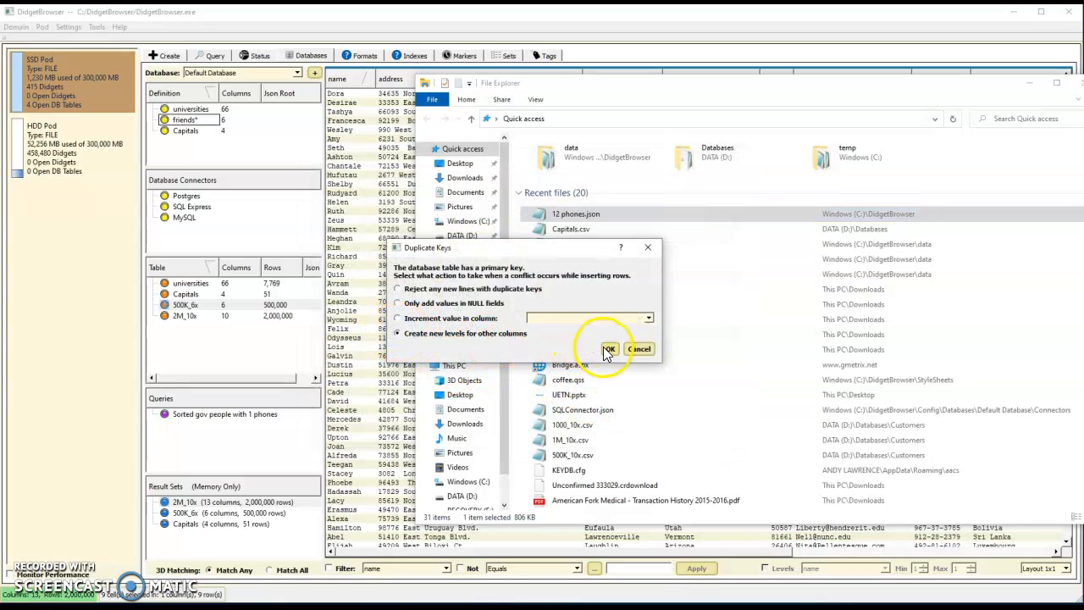
click(610, 349)
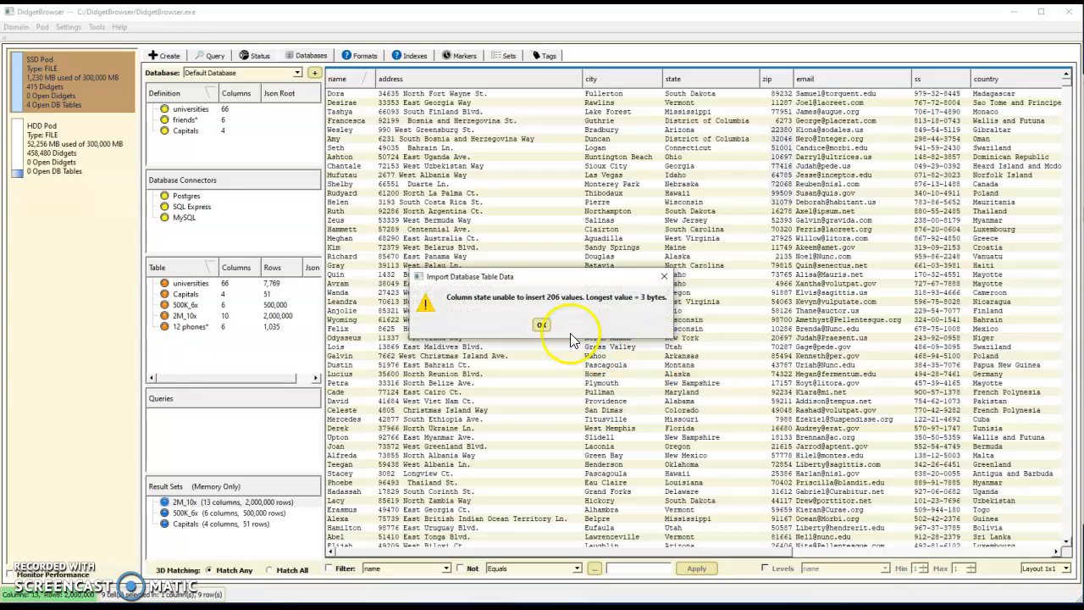
click(542, 327)
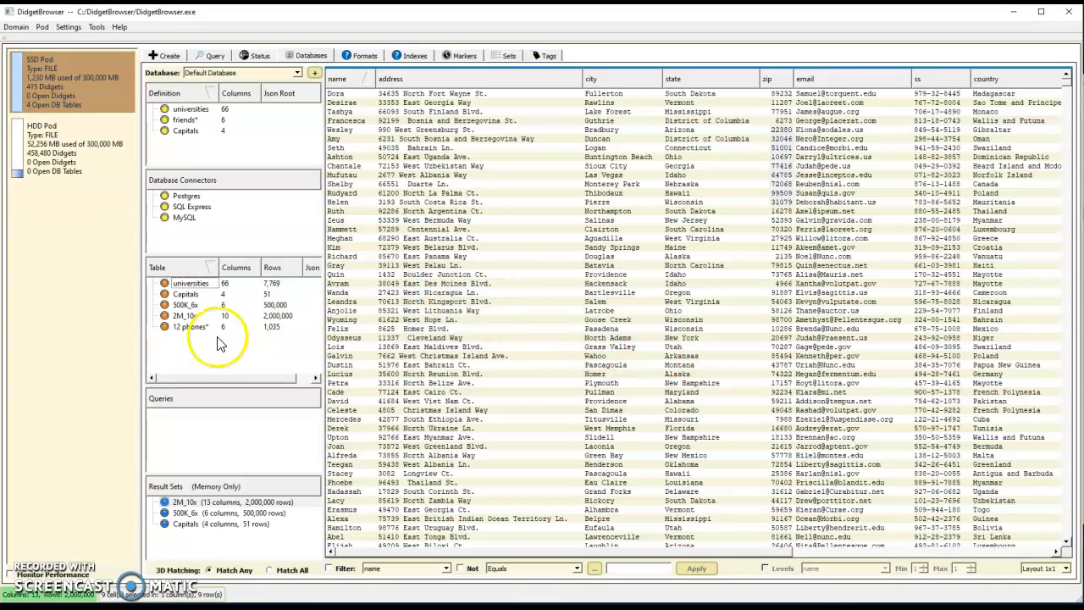
Step: Open the 12 phones table and show all columns of the Oneida through Chico rows as JSON
click(179, 326)
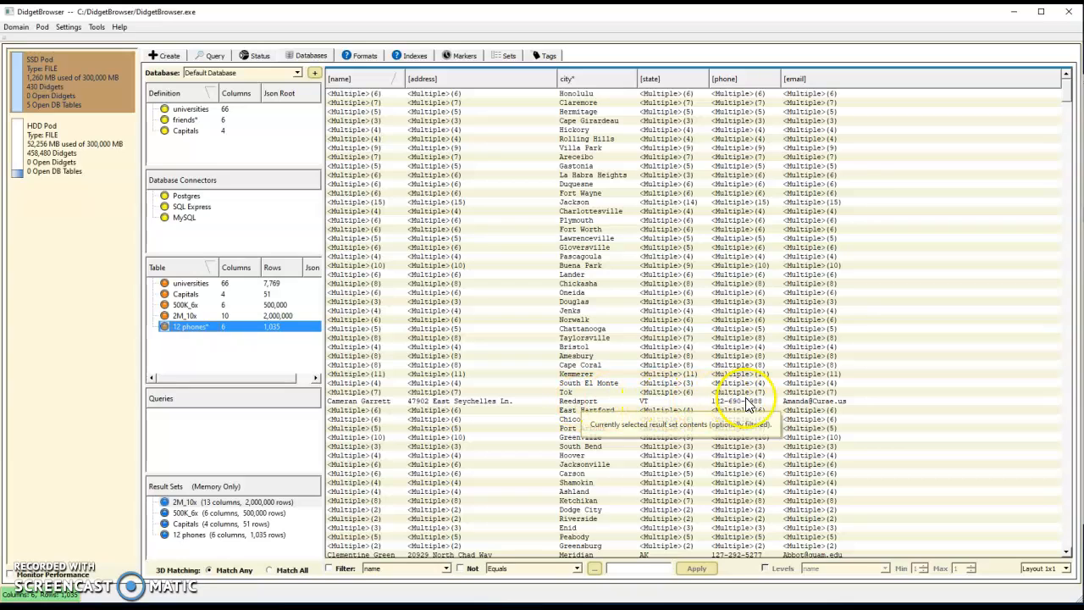
click(357, 293)
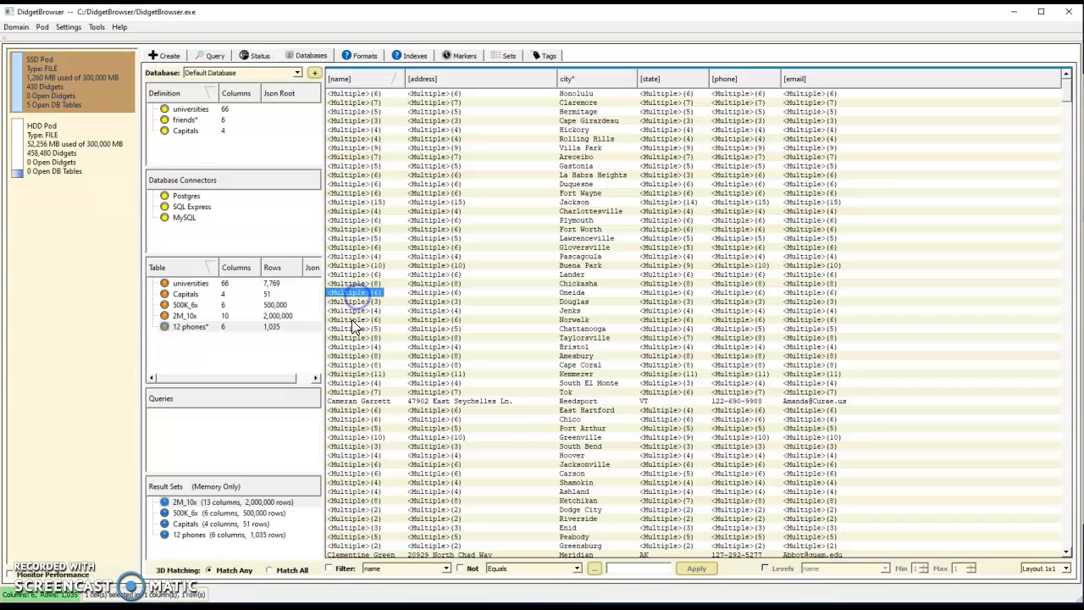
shift+click(818, 420)
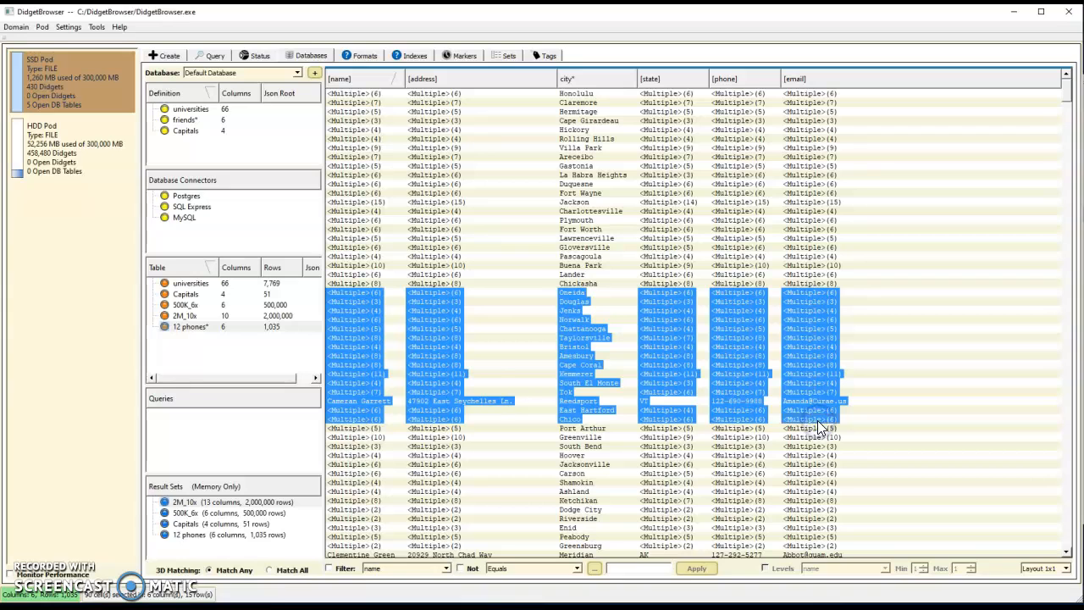
right_click(424, 357)
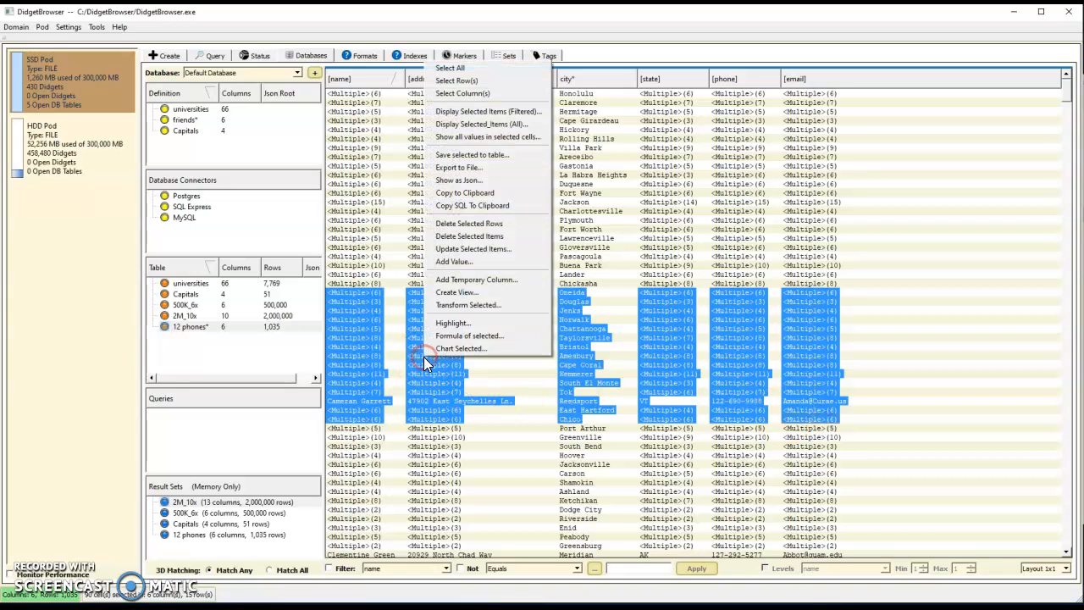
click(458, 179)
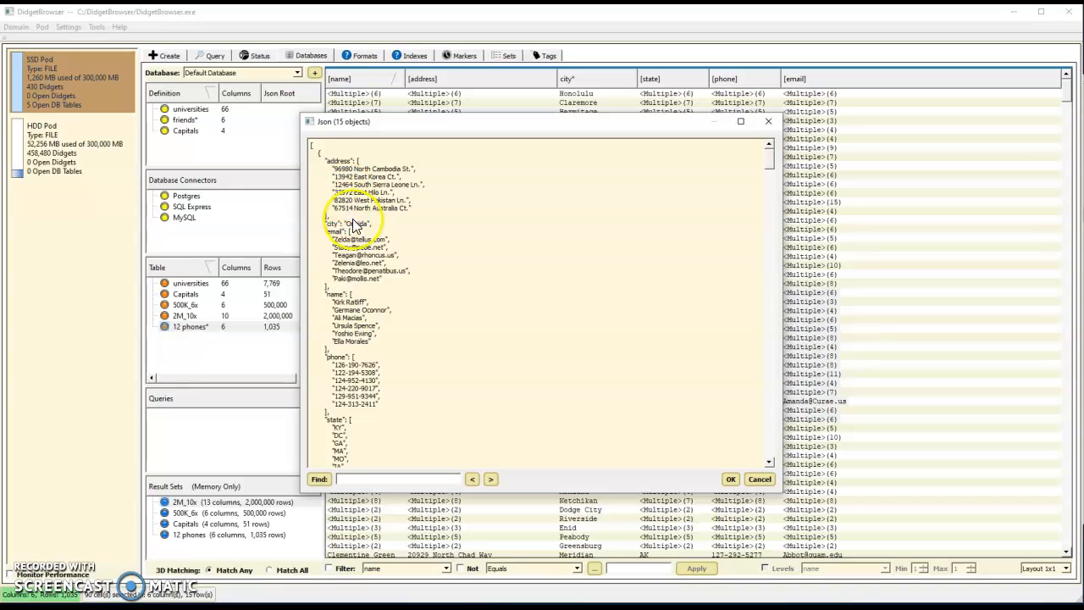
Step: Examine how the multi-level values are nested under each city in the JSON output, and close the viewer
scroll(443, 368, down, 8)
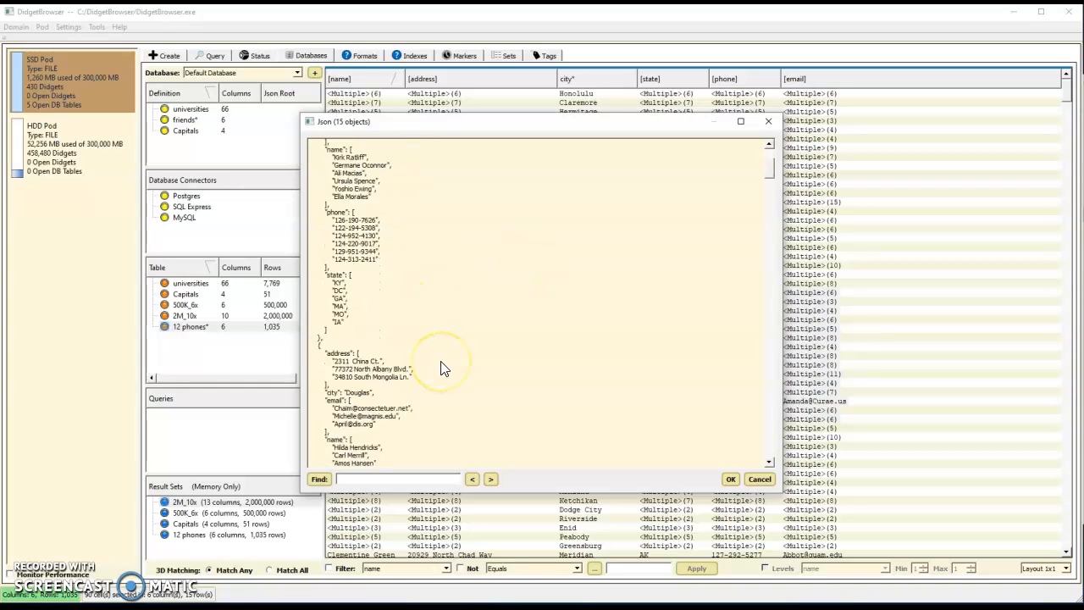
scroll(443, 368, down, 5)
scroll(443, 367, up, 3)
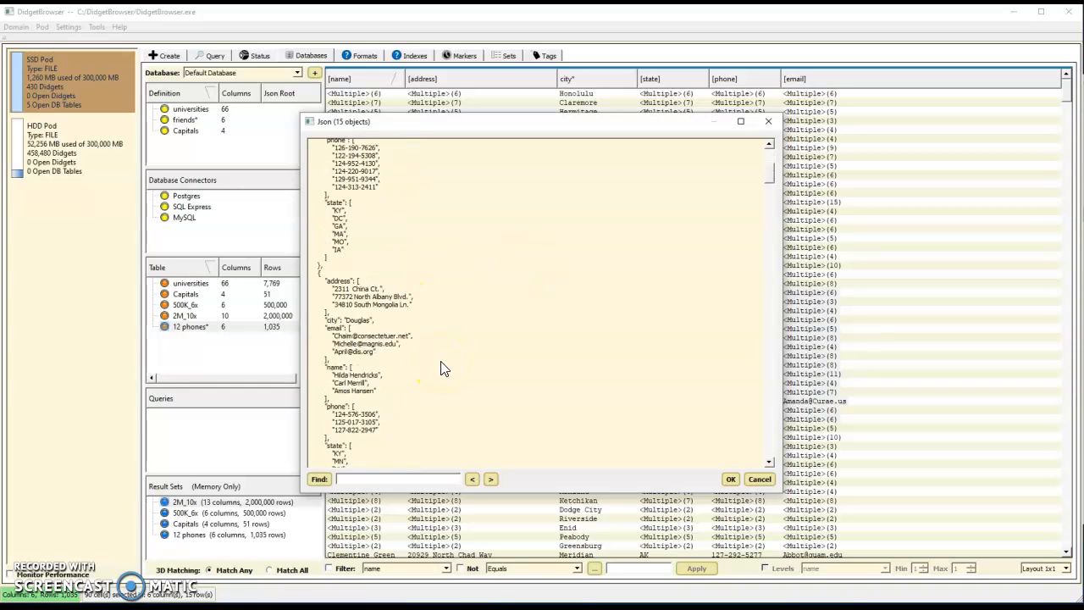
scroll(443, 368, up, 9)
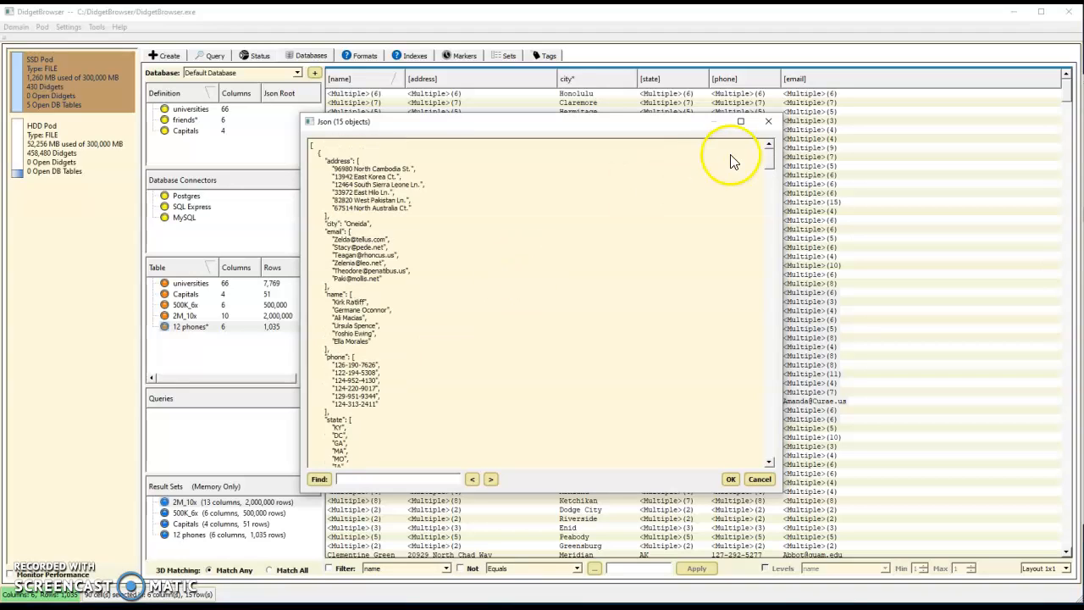
click(770, 121)
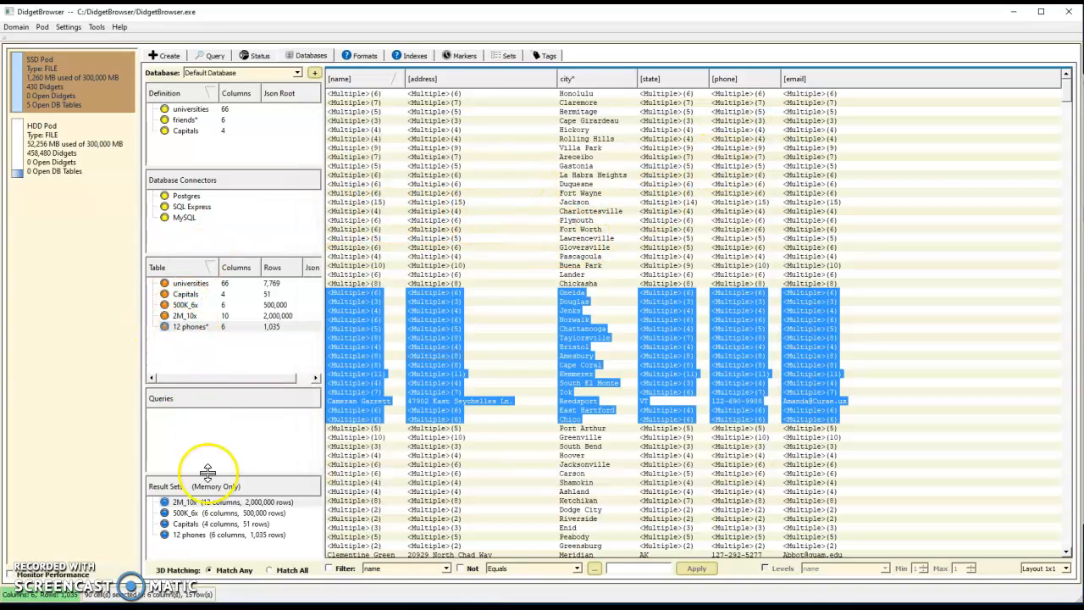
Step: Display the 500K_6x result set and list the values of its state column
click(208, 512)
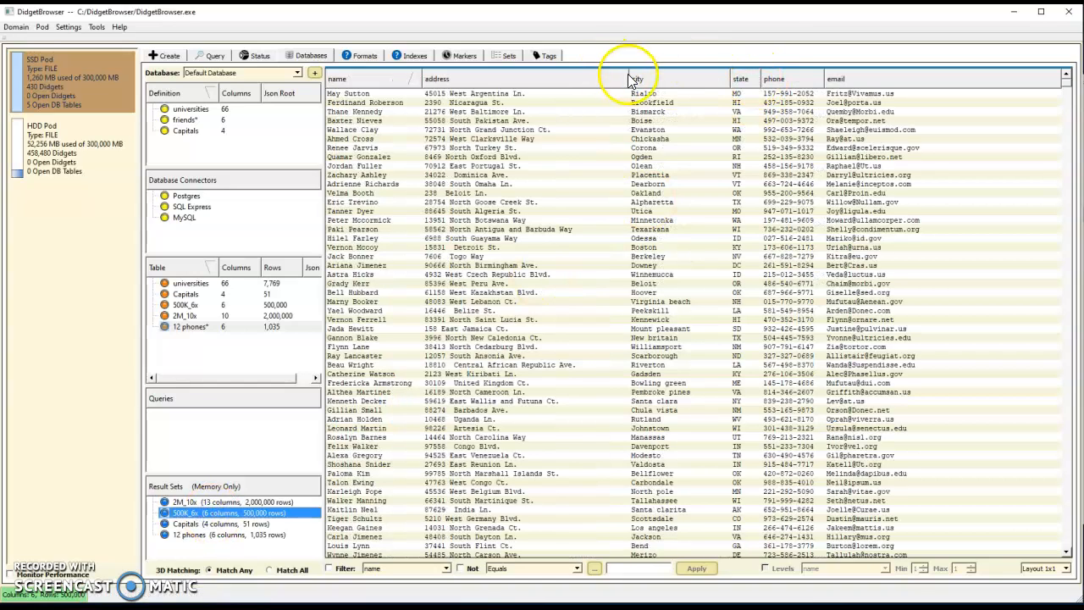
click(742, 78)
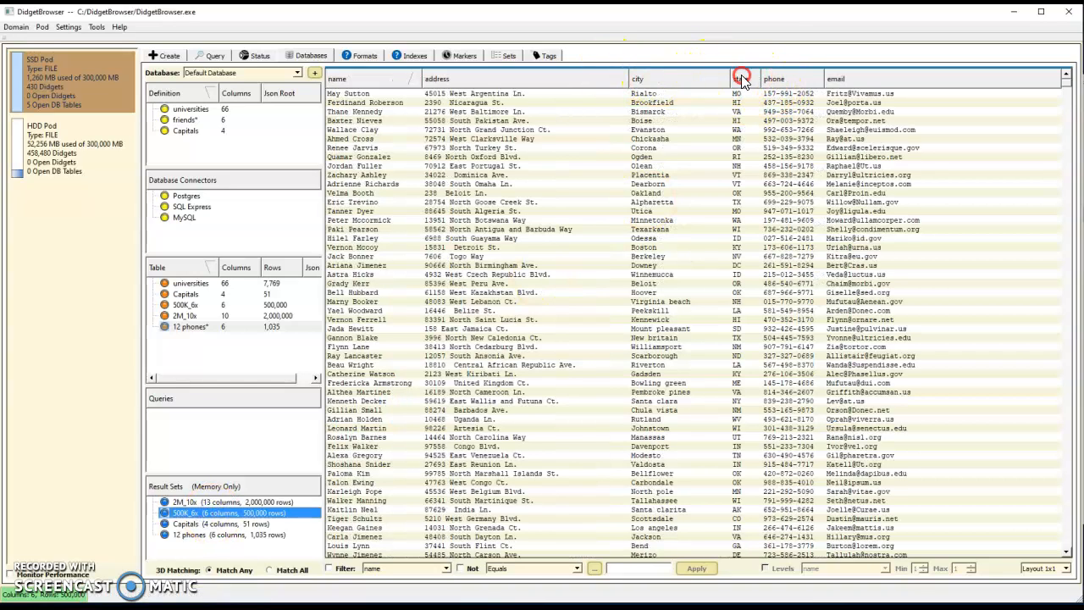
click(769, 88)
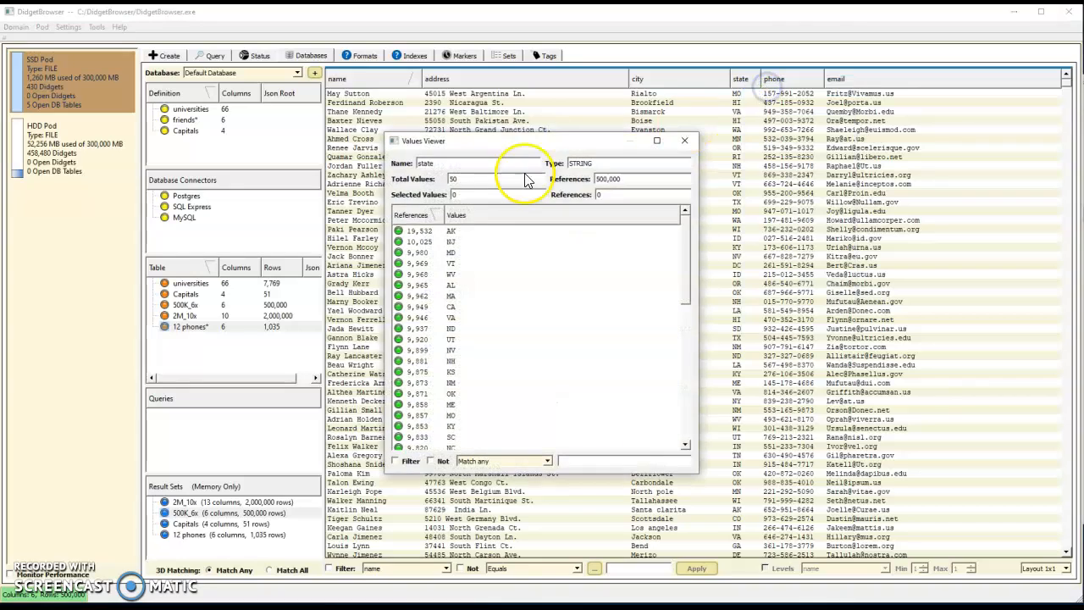
Step: Chart the six most referenced state values, AK through AL
click(422, 231)
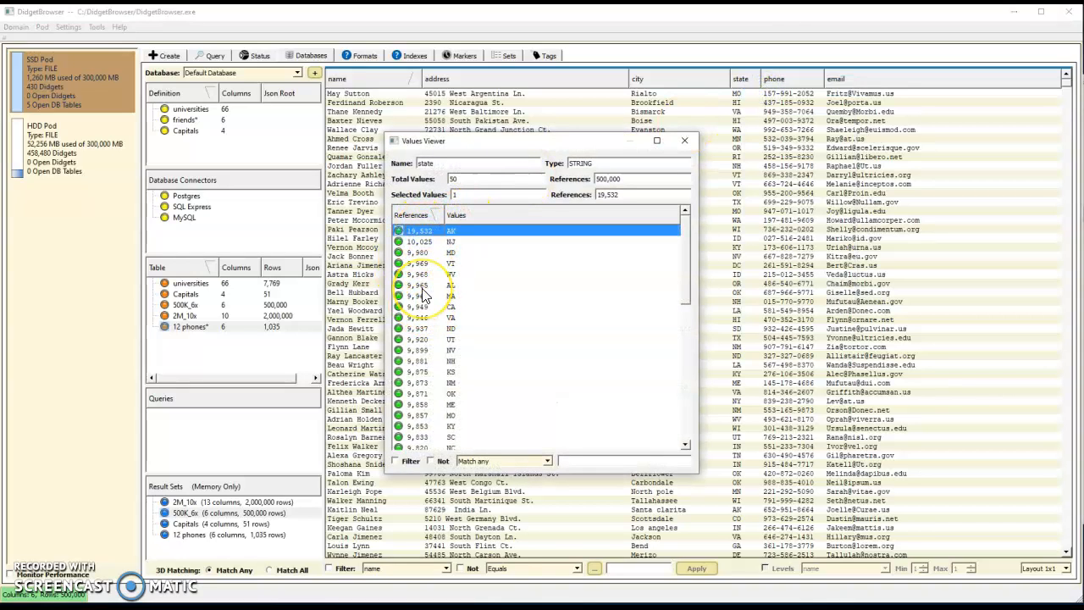
shift+click(422, 288)
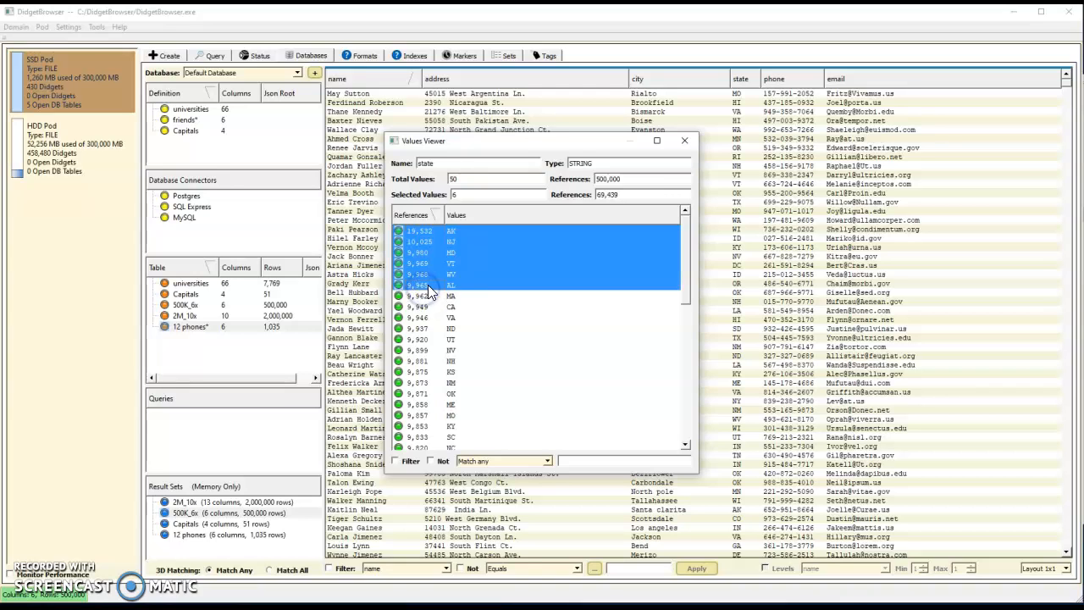
right_click(449, 270)
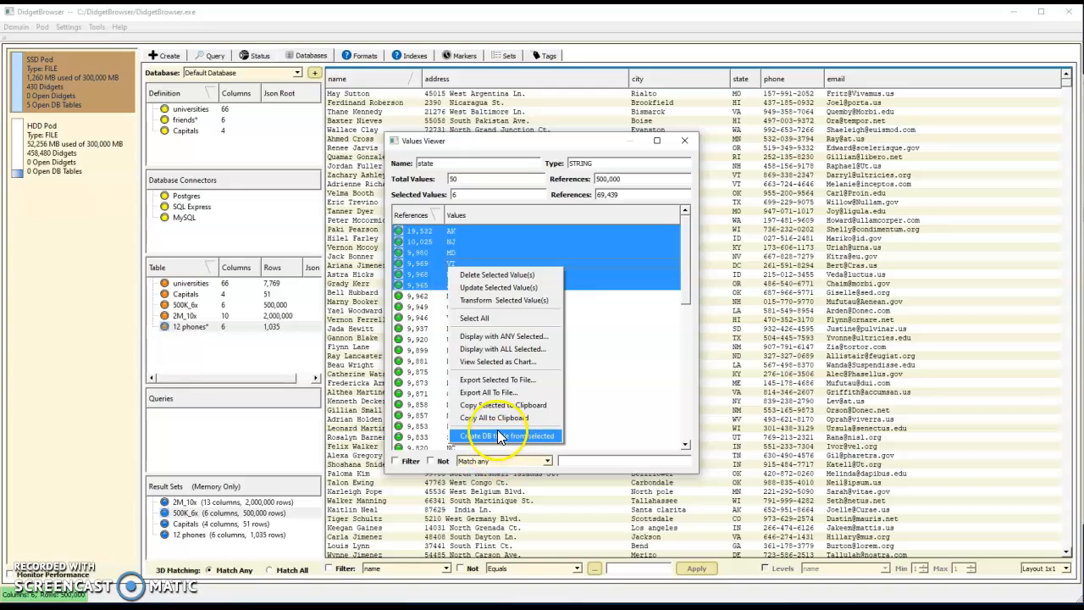
click(504, 363)
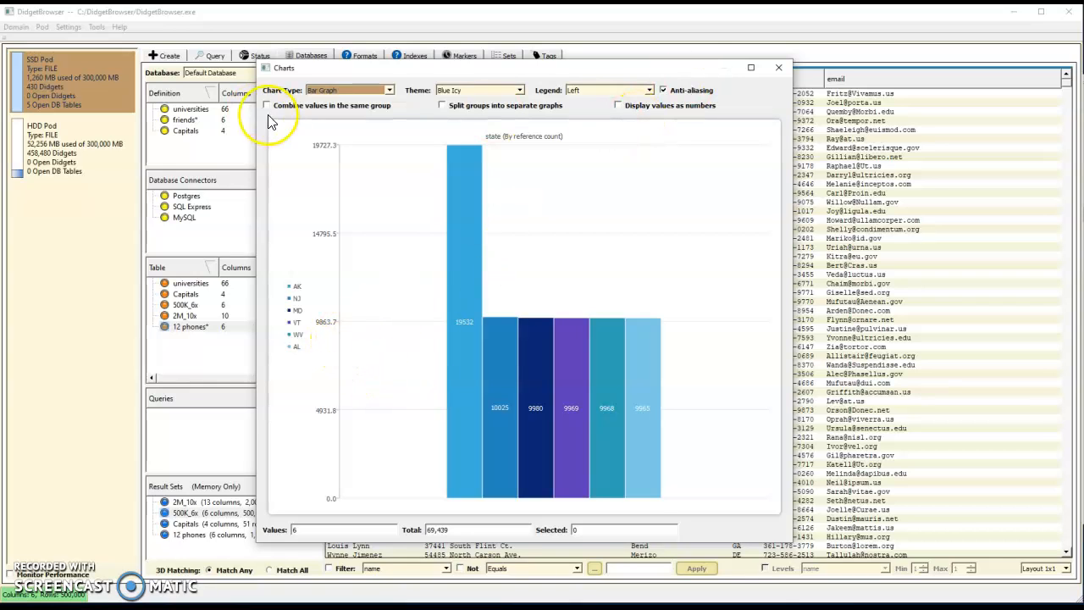
Step: View the state chart as a Pie Chart and a Line Chart, and close the chart and the values viewer
click(383, 89)
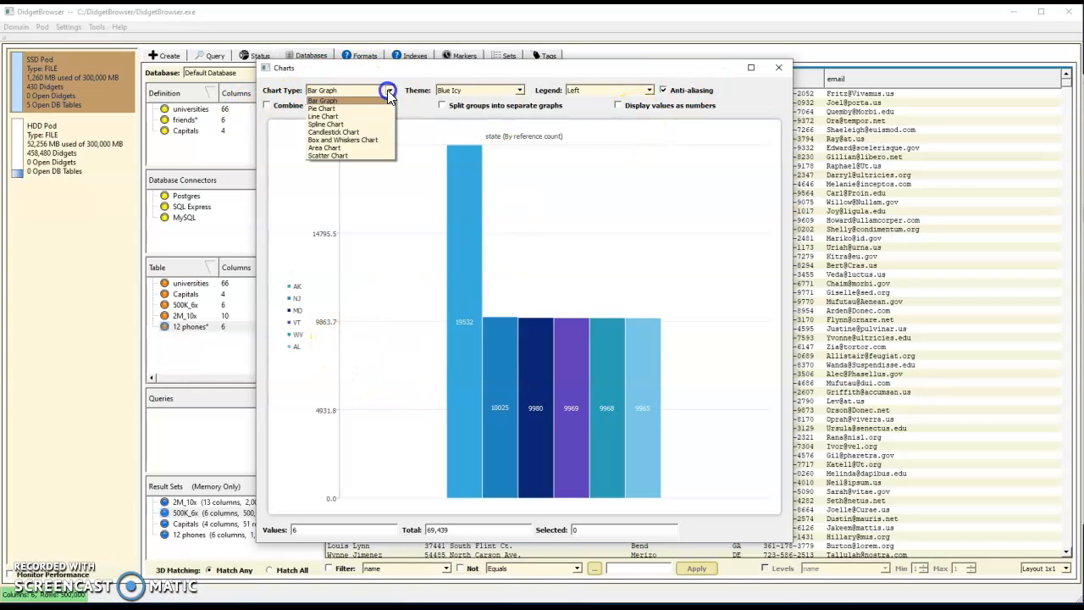
click(317, 109)
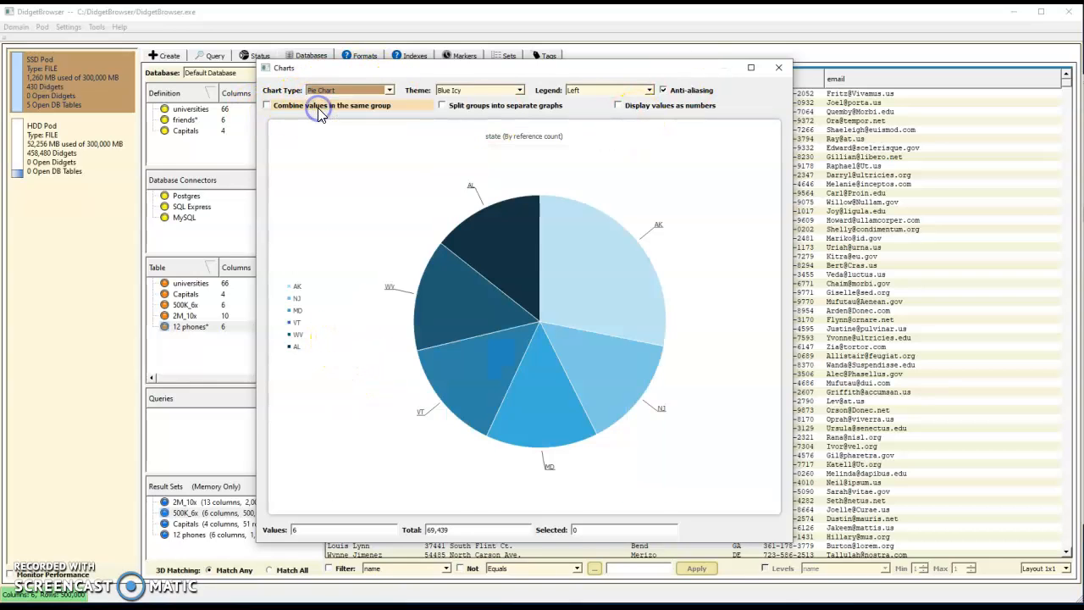
click(387, 89)
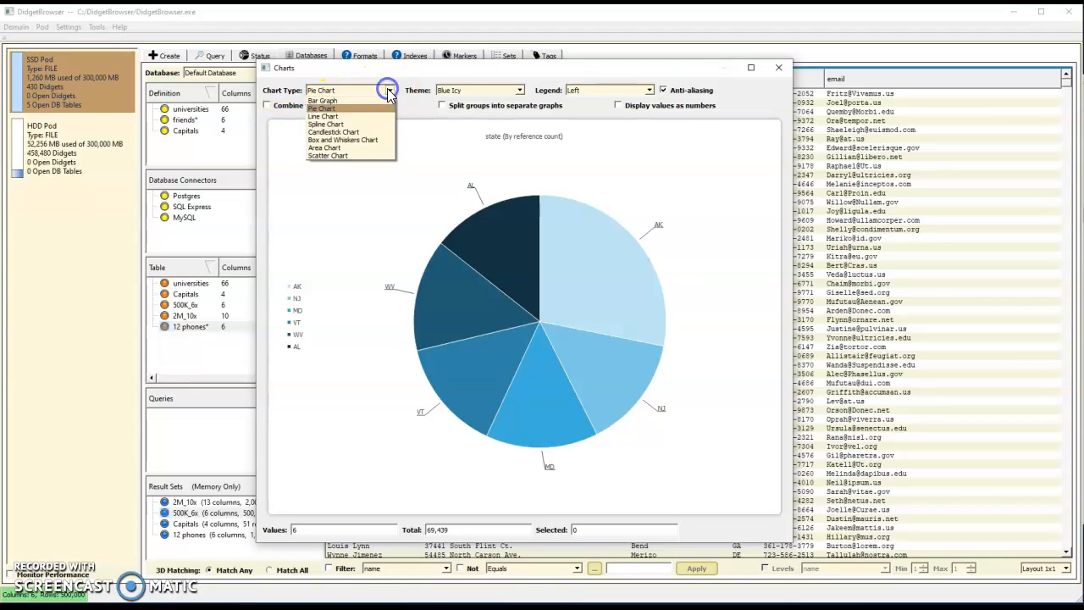
click(330, 116)
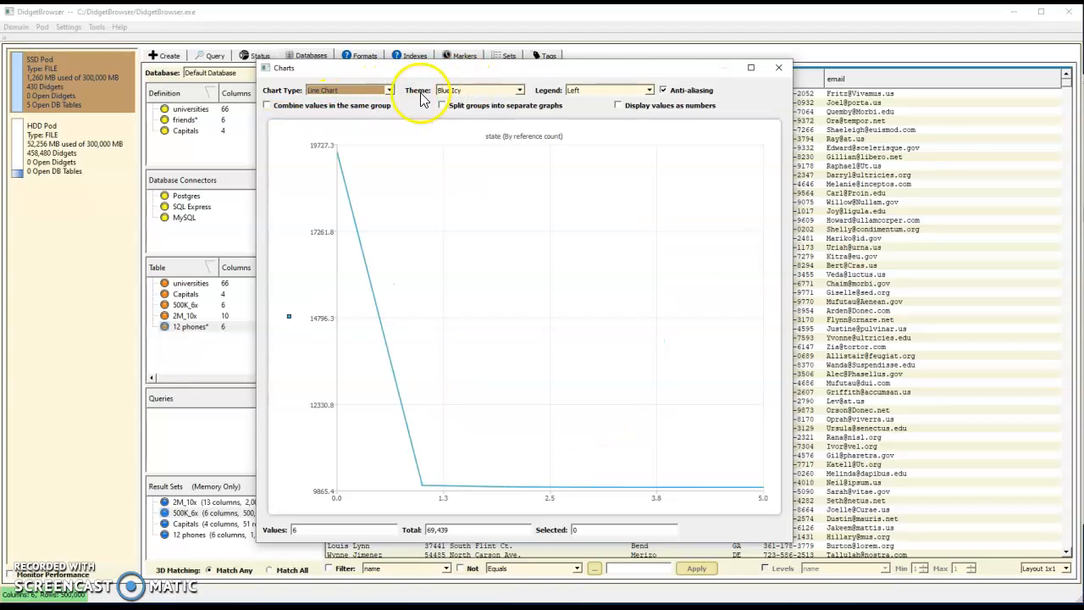
click(781, 73)
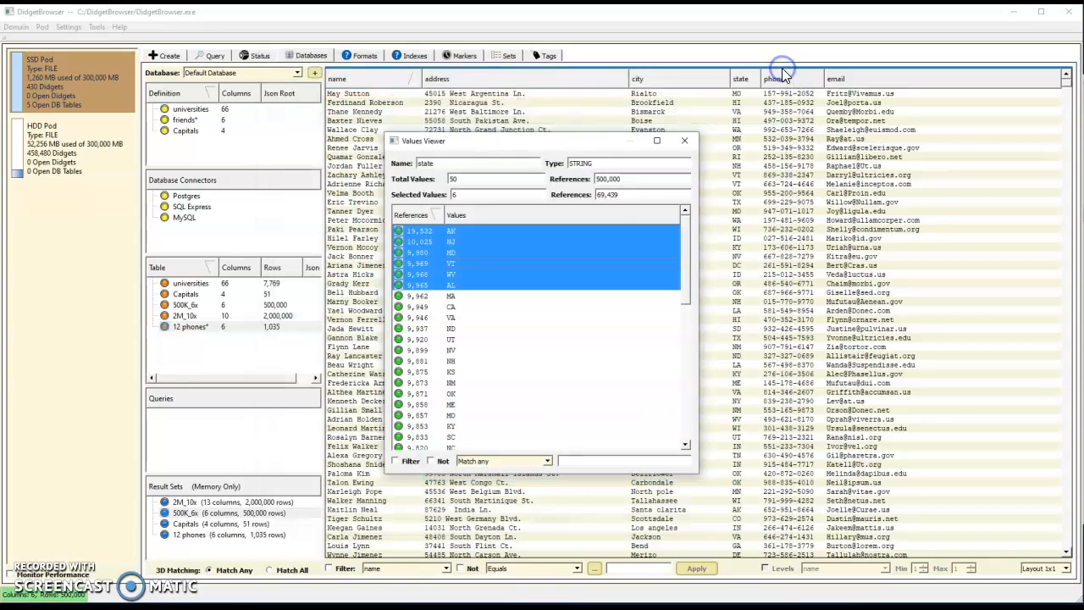
click(687, 141)
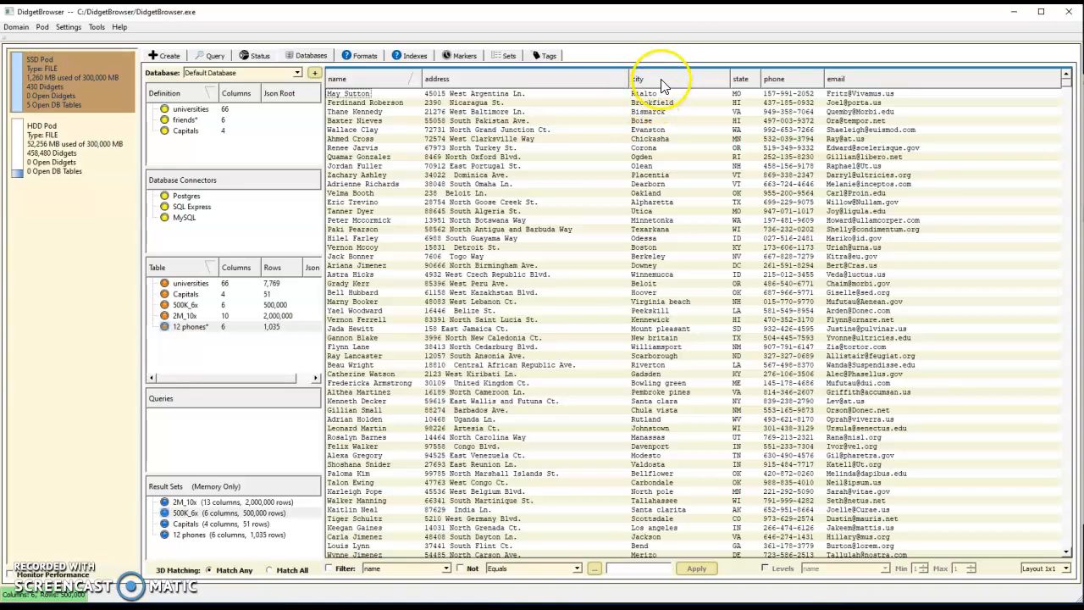
Step: Review the available transformations for the city column and apply Uppercase to only the values found in the current result set
mouse_move(663, 86)
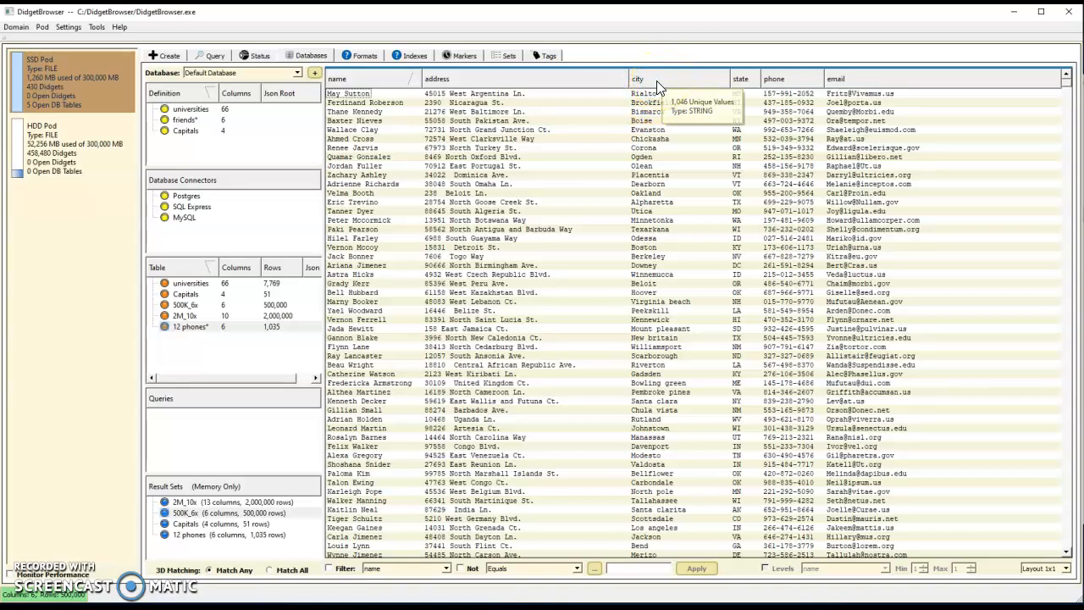
right_click(661, 86)
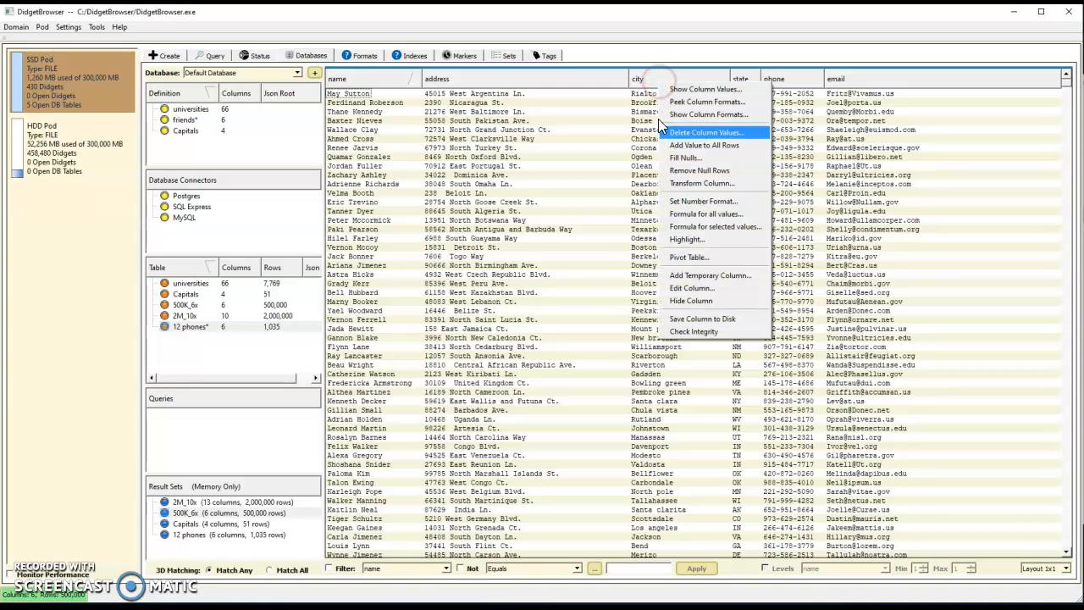
click(707, 183)
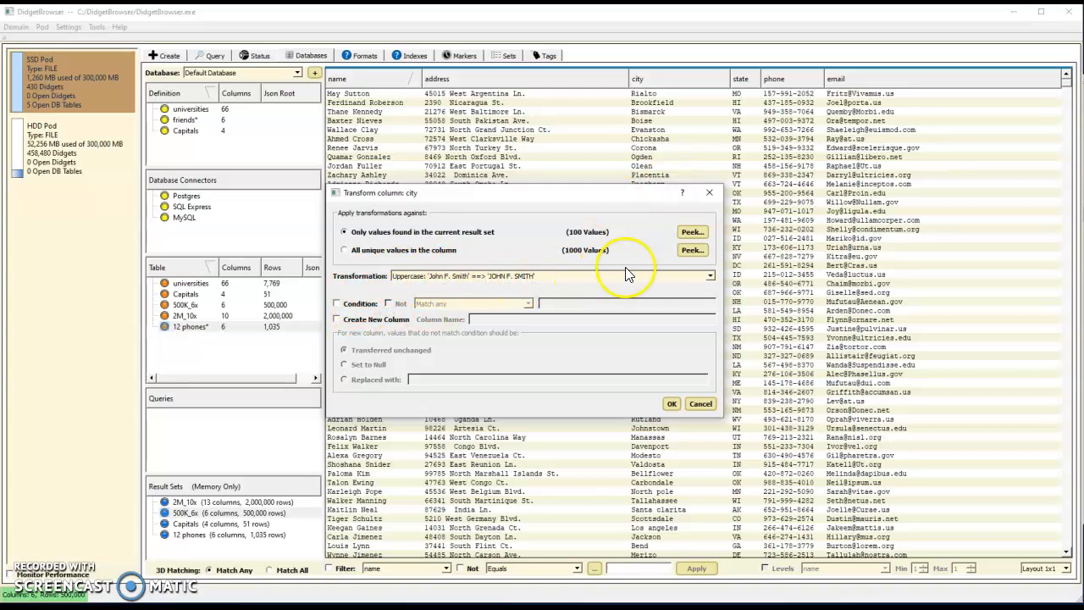
click(711, 279)
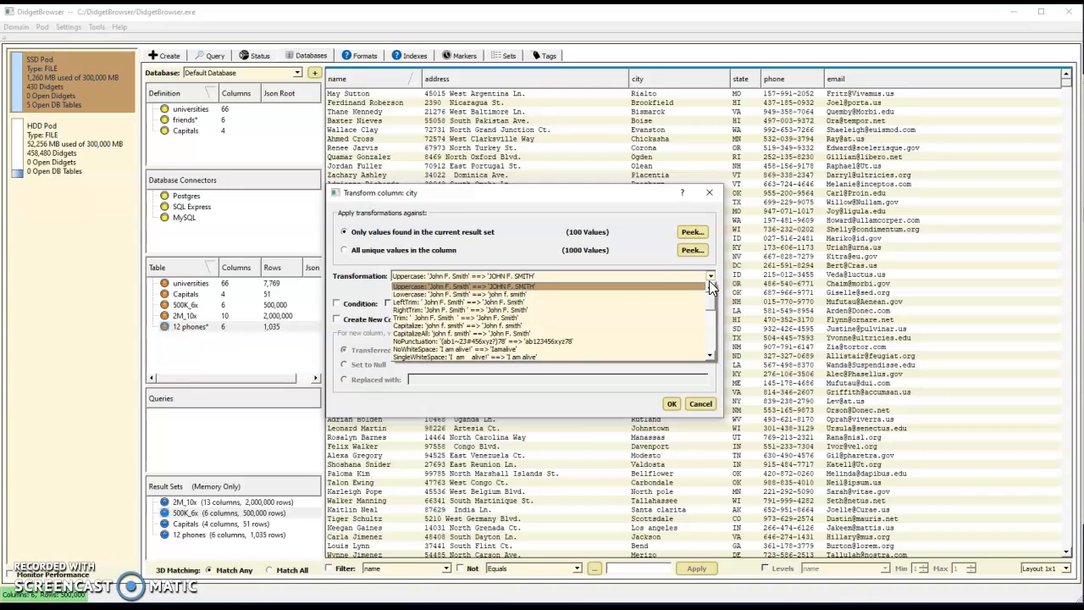
scroll(449, 343, down, 2)
scroll(455, 346, down, 4)
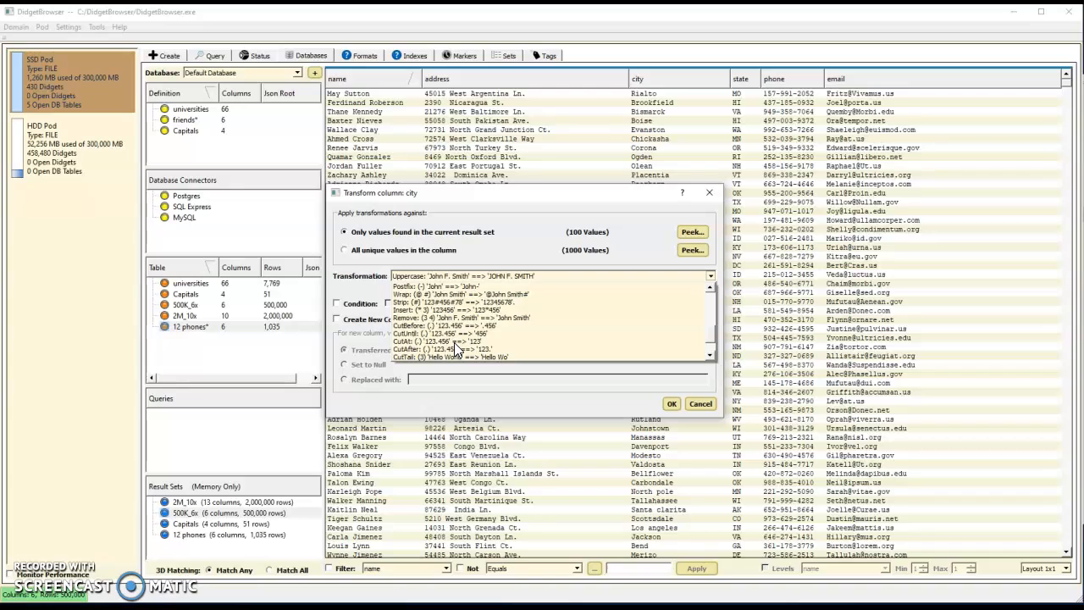
scroll(454, 342, down, 2)
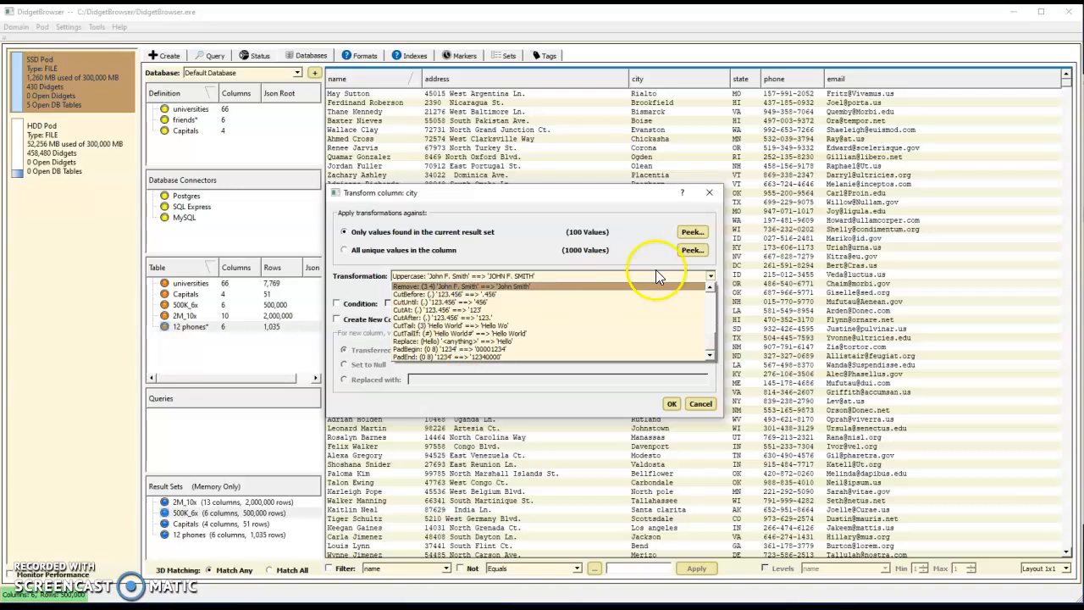
click(510, 275)
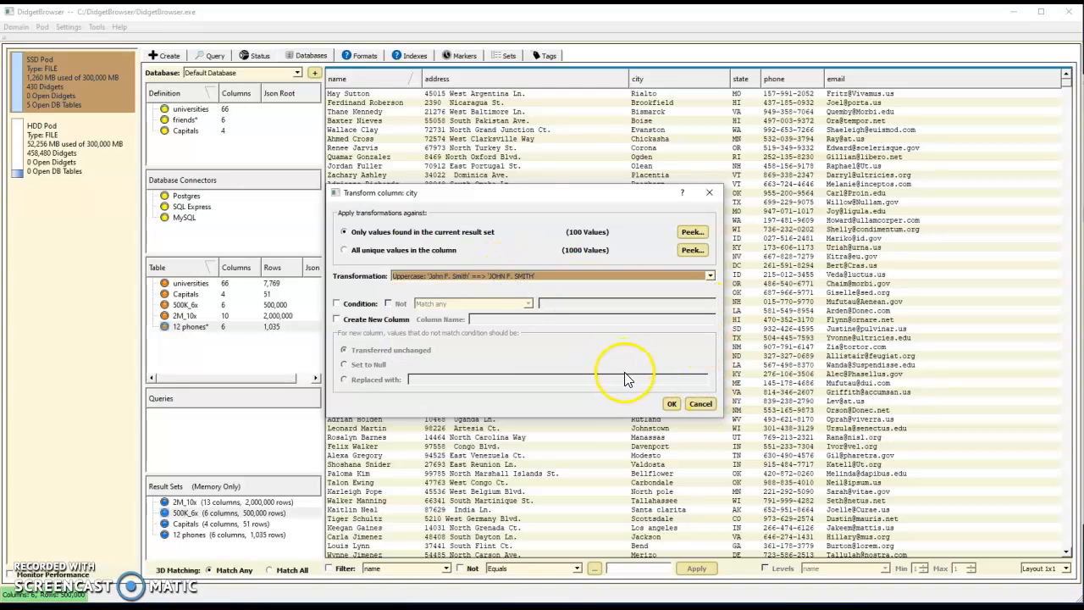
click(673, 404)
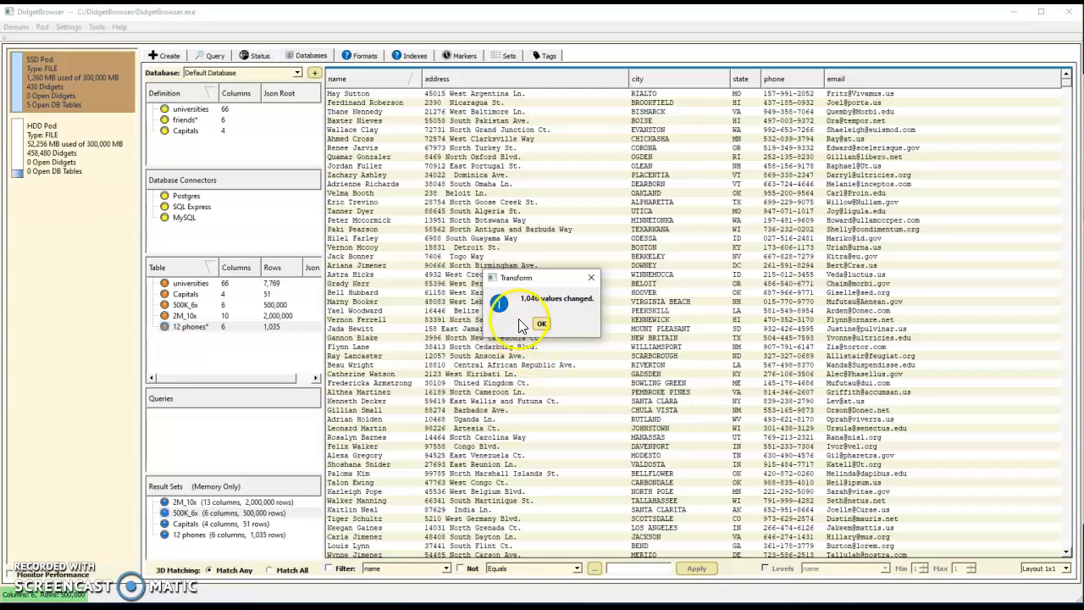
click(546, 324)
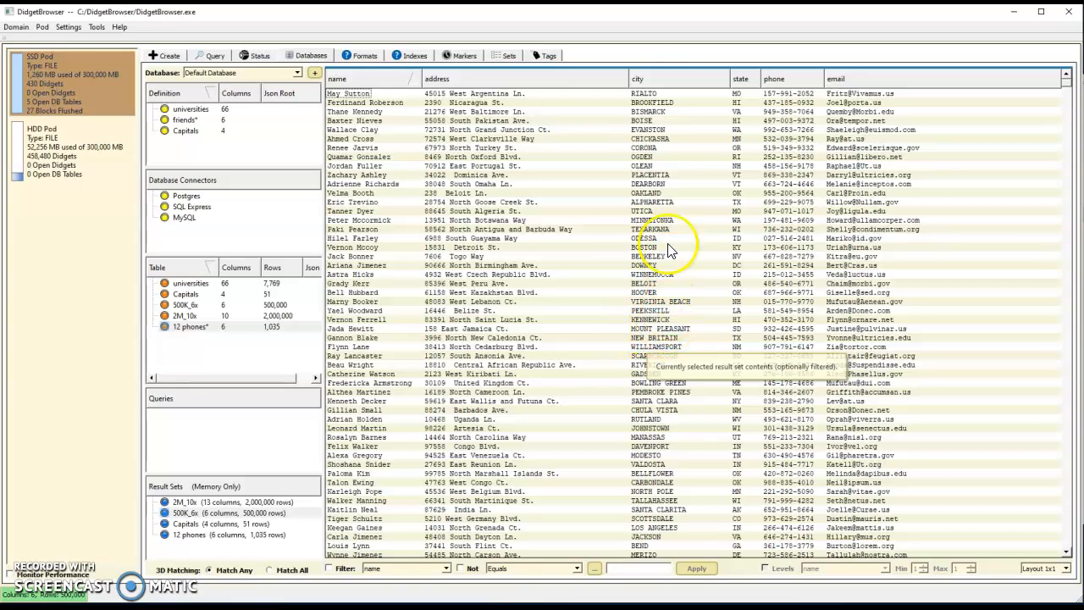
Step: Apply the CapitalizeAll transformation to only the city column values found in the current result set
right_click(652, 81)
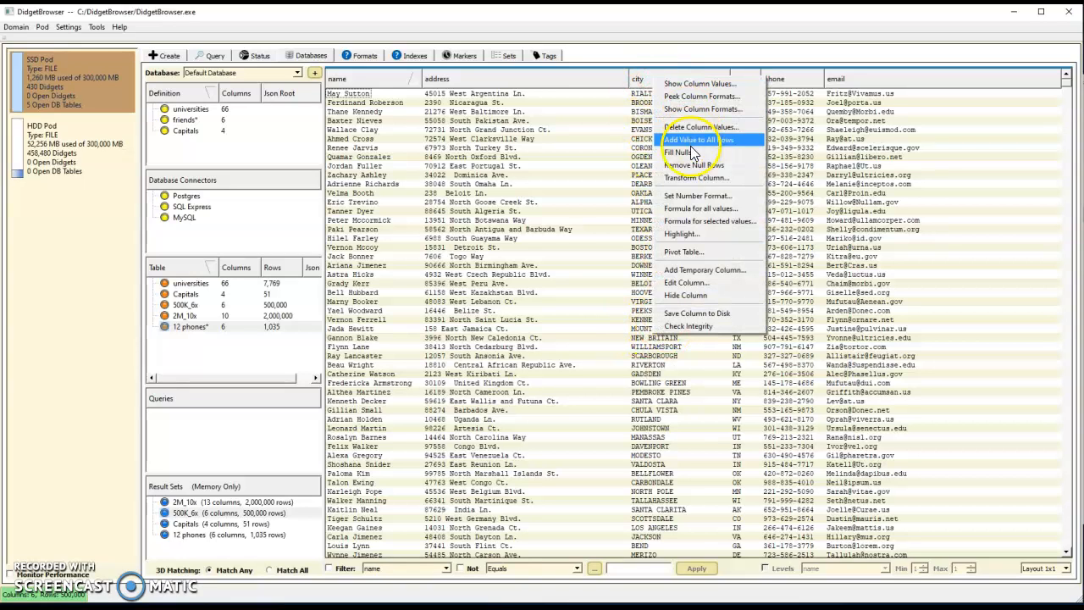
click(685, 179)
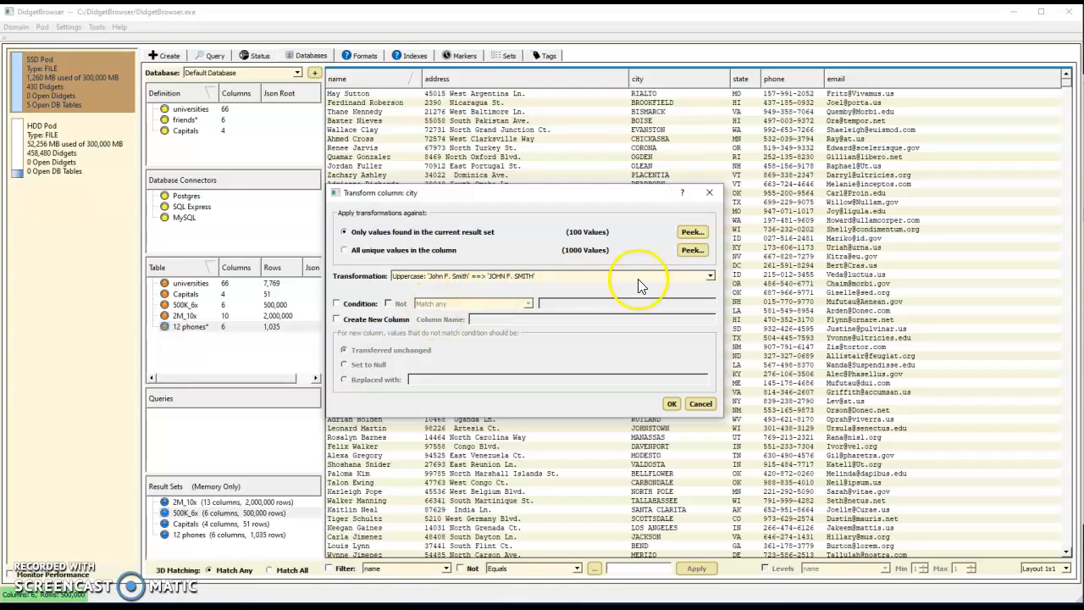
click(707, 278)
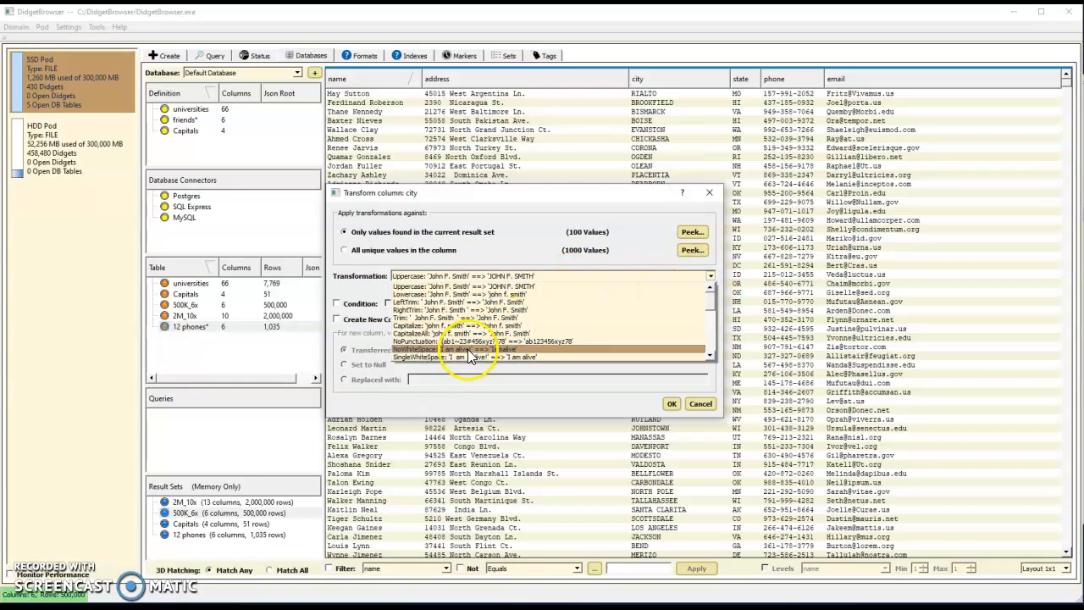
click(462, 334)
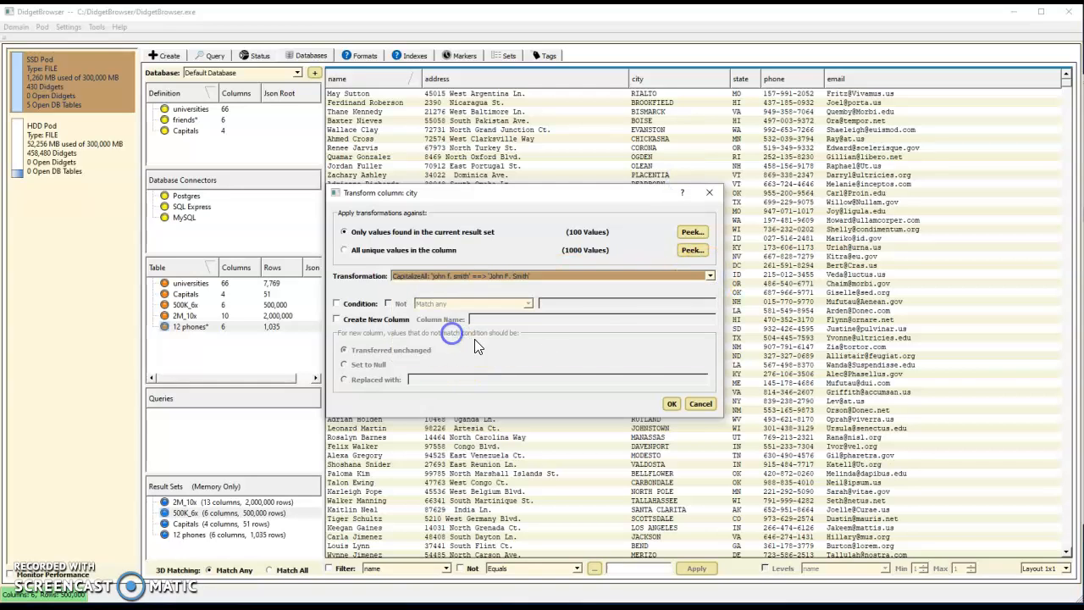
click(670, 404)
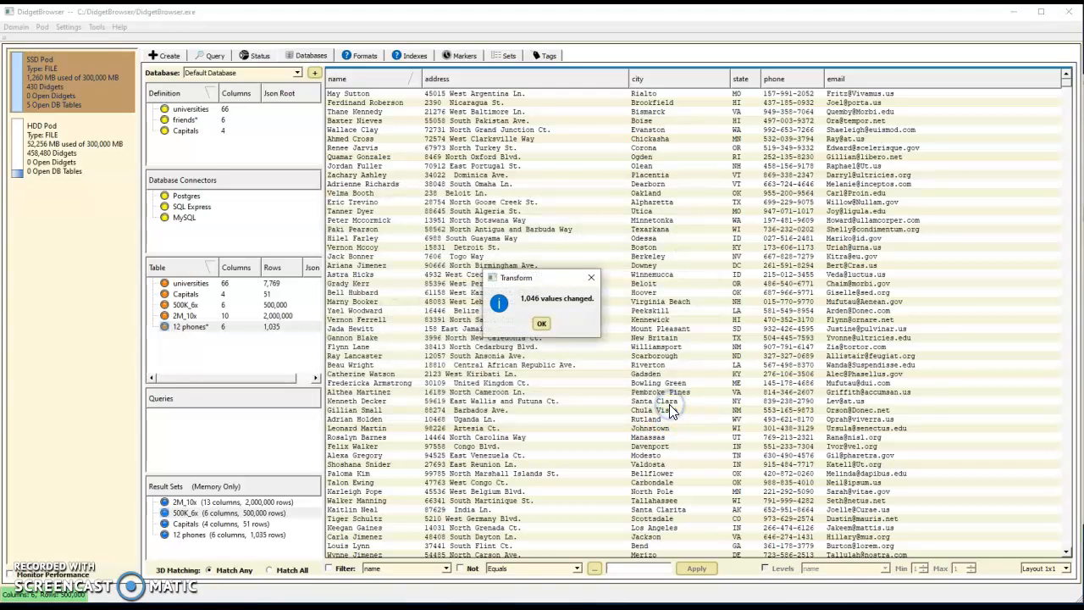
click(541, 325)
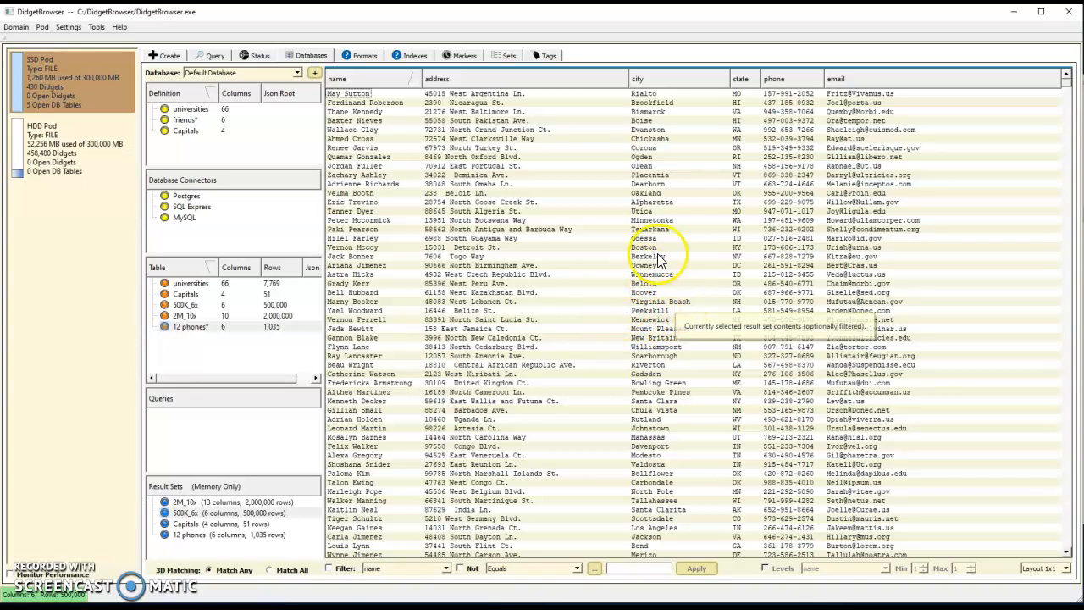
Step: Add a temporary column named ABC of type STRING to the 500K_6x result set
right_click(965, 78)
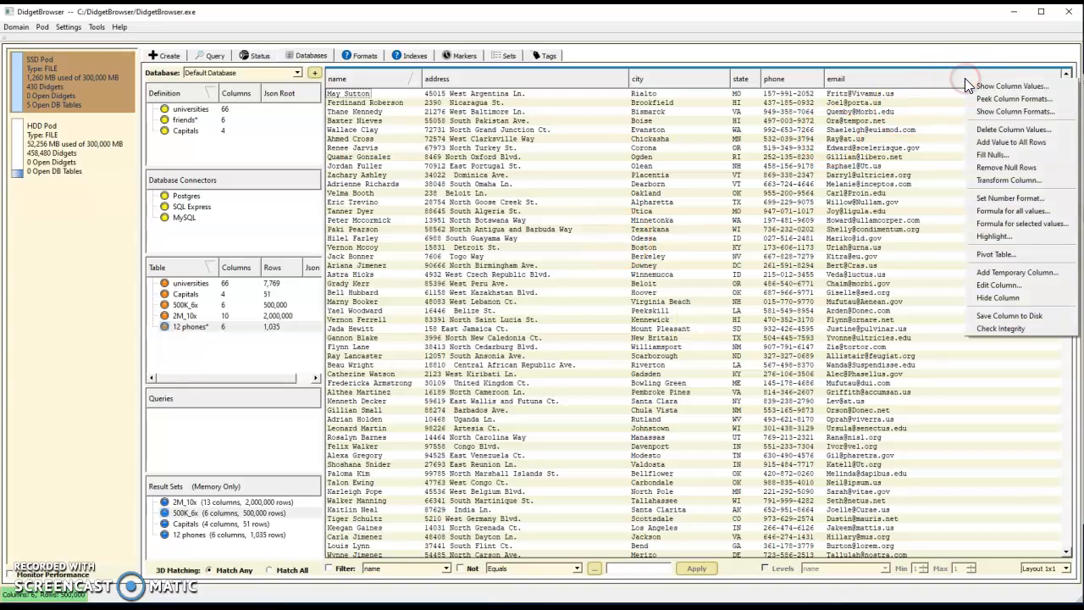
click(1038, 273)
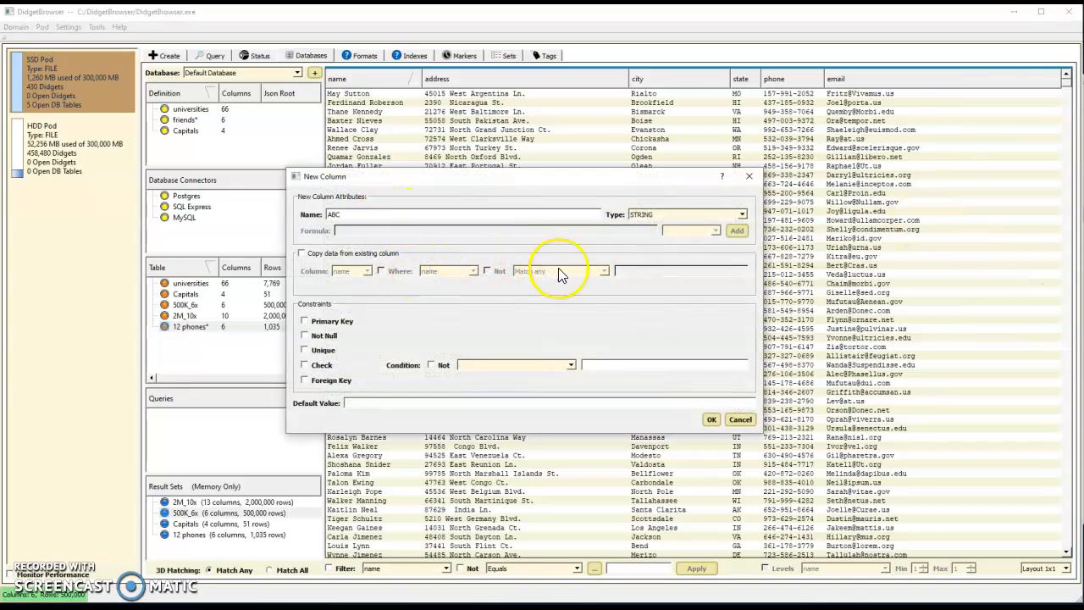
click(712, 420)
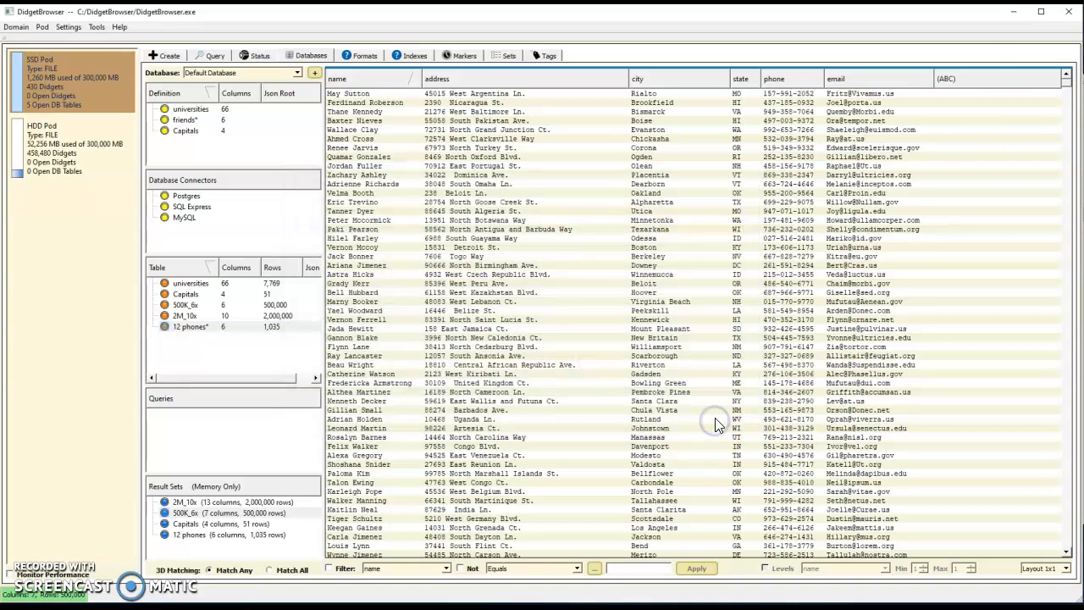
Step: Fill the nulls in the ABC column with the single value "yes"
right_click(971, 82)
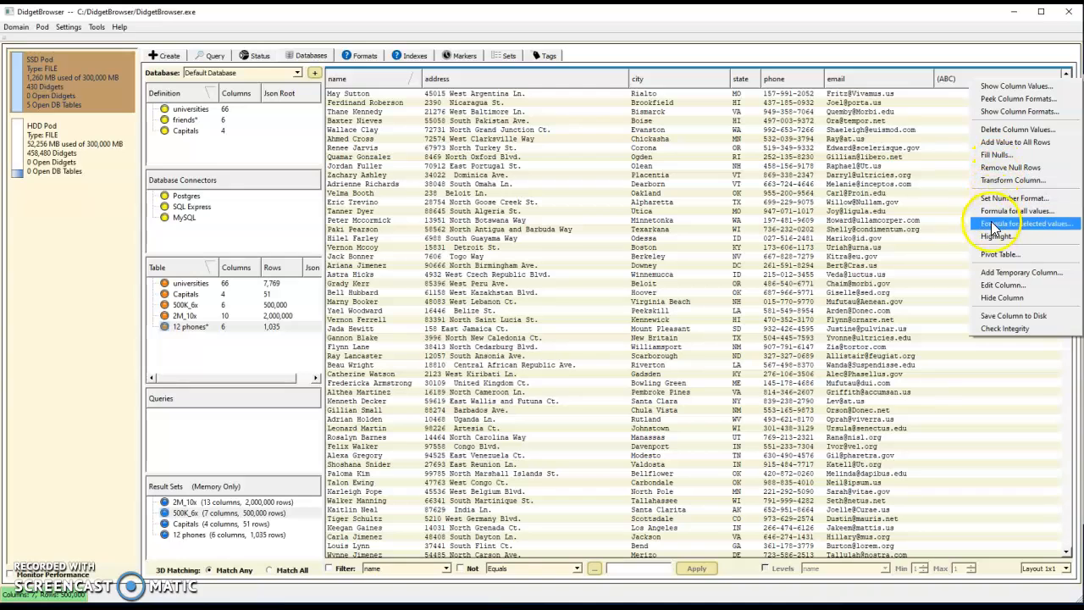
click(1000, 156)
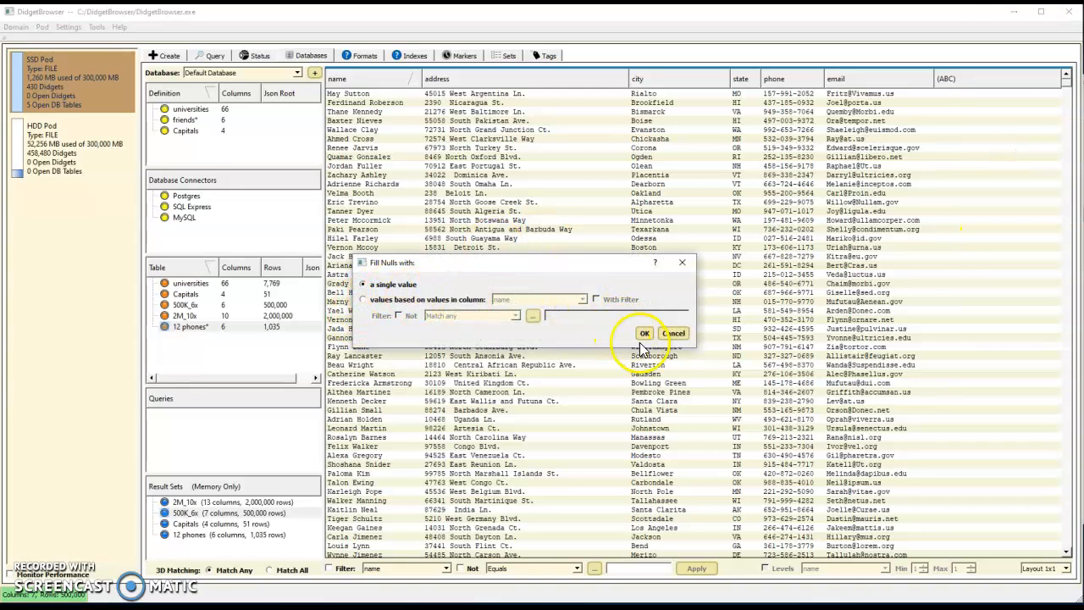
click(645, 334)
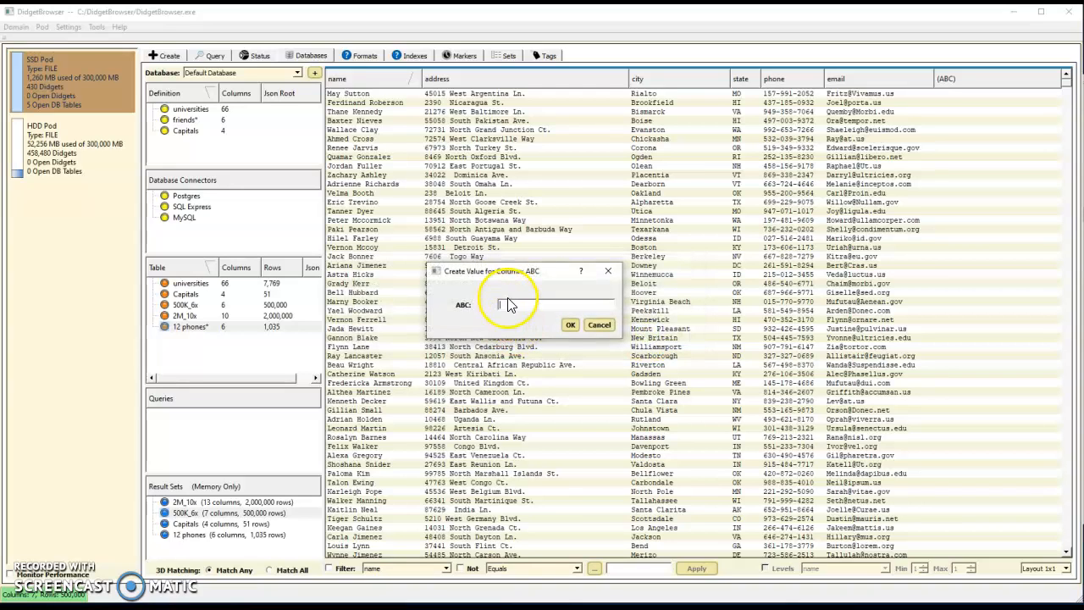
text(yes)
click(572, 330)
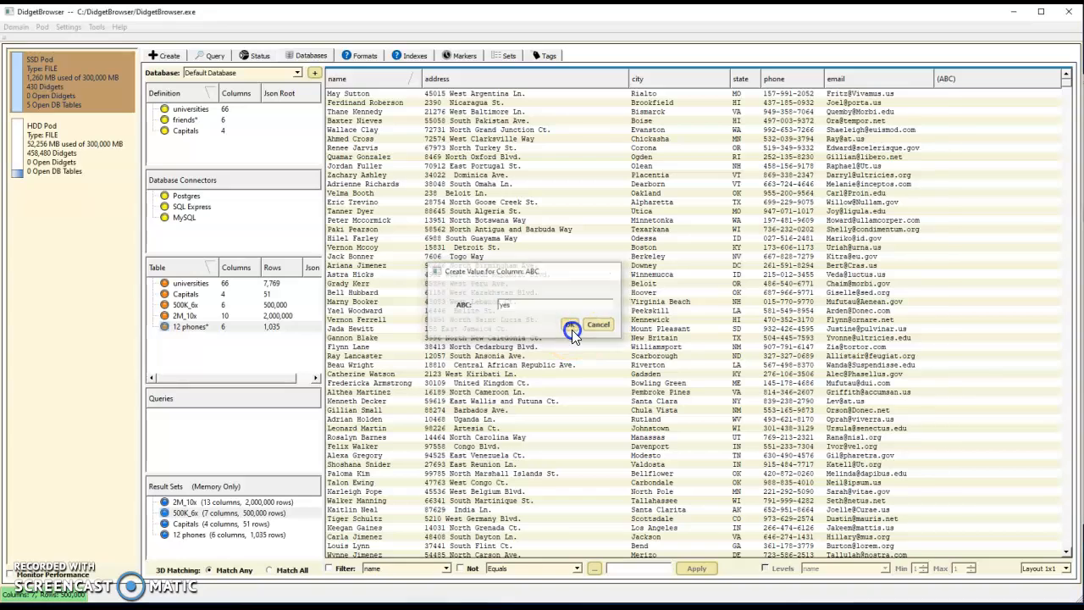
click(540, 325)
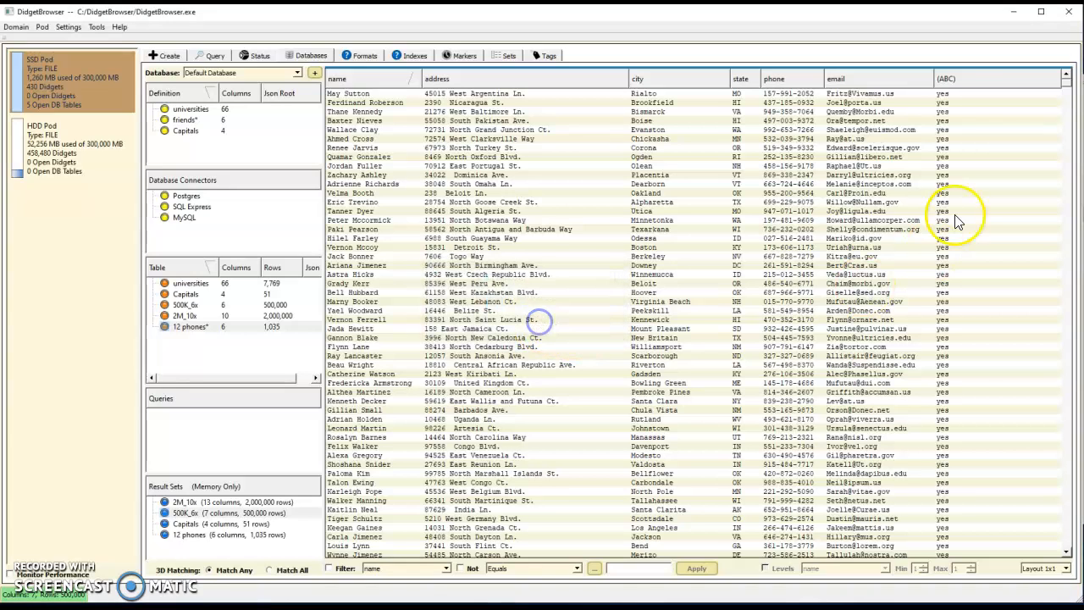